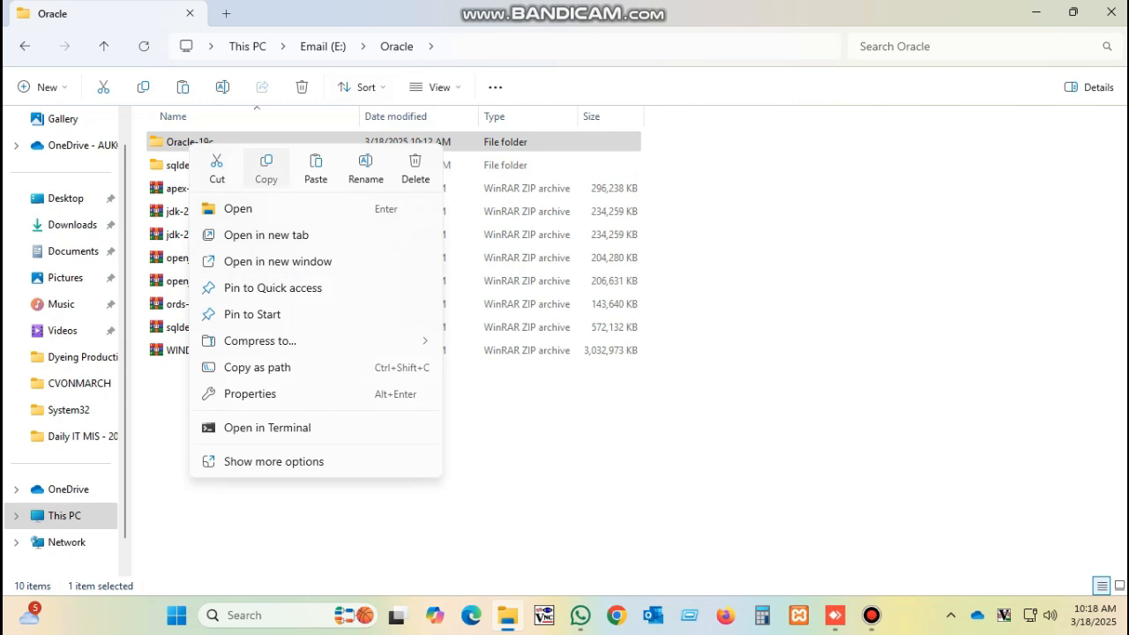
Copy the Oracle-19c folder and open the Data (D:) drive
click(267, 165)
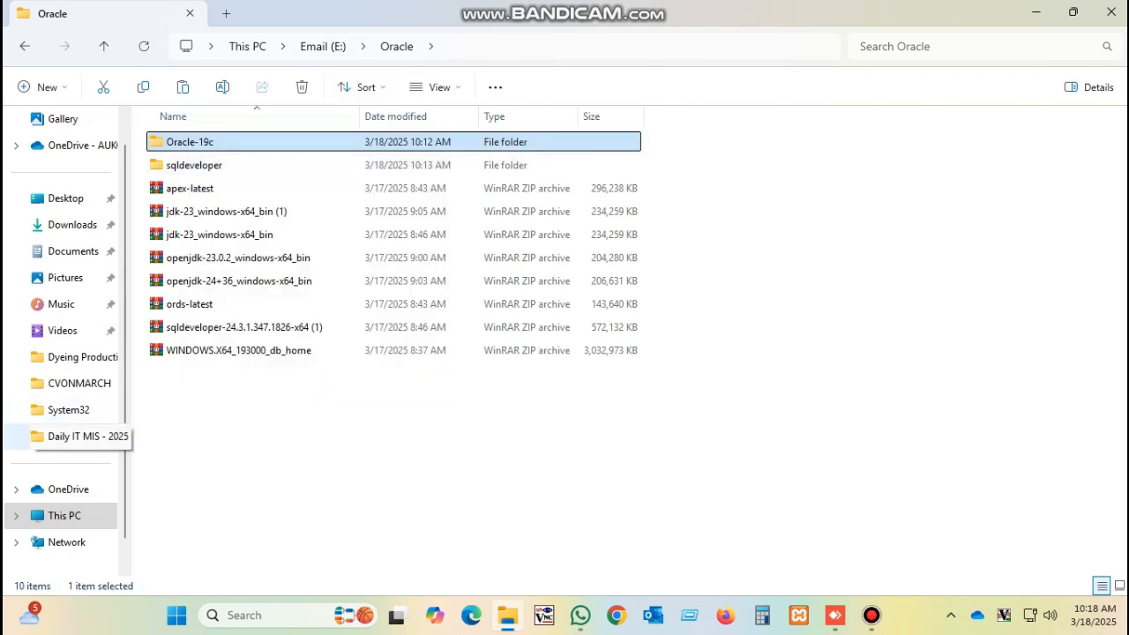
click(64, 515)
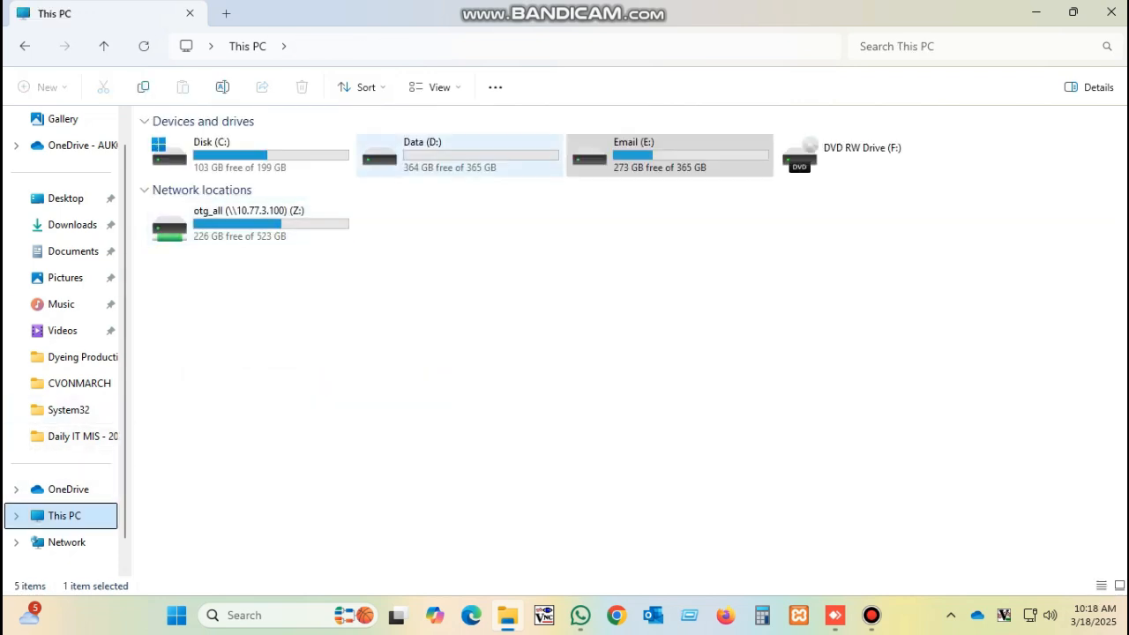
double_click(415, 152)
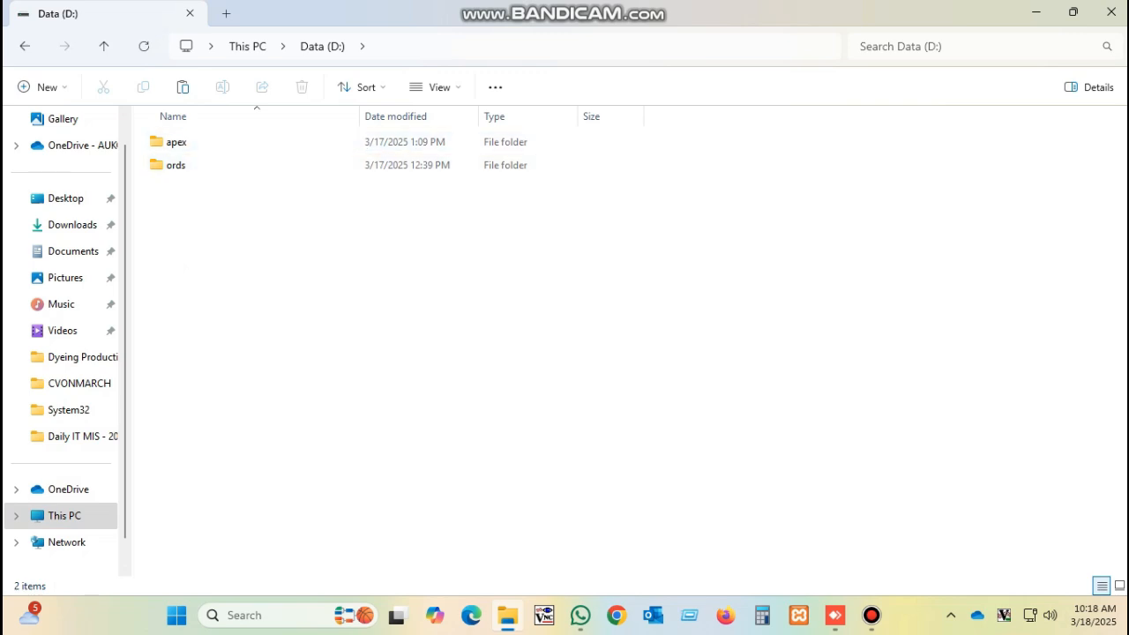
Inspect the contents of the apex and ords folders on Data (D:)
click(176, 142)
double_click(176, 142)
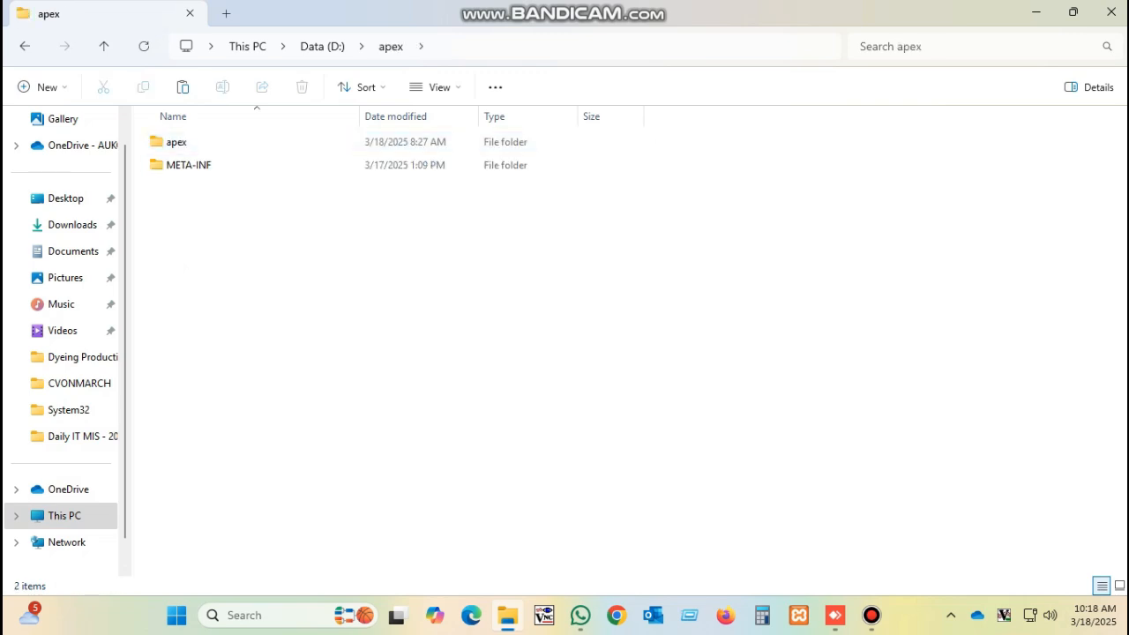
click(322, 46)
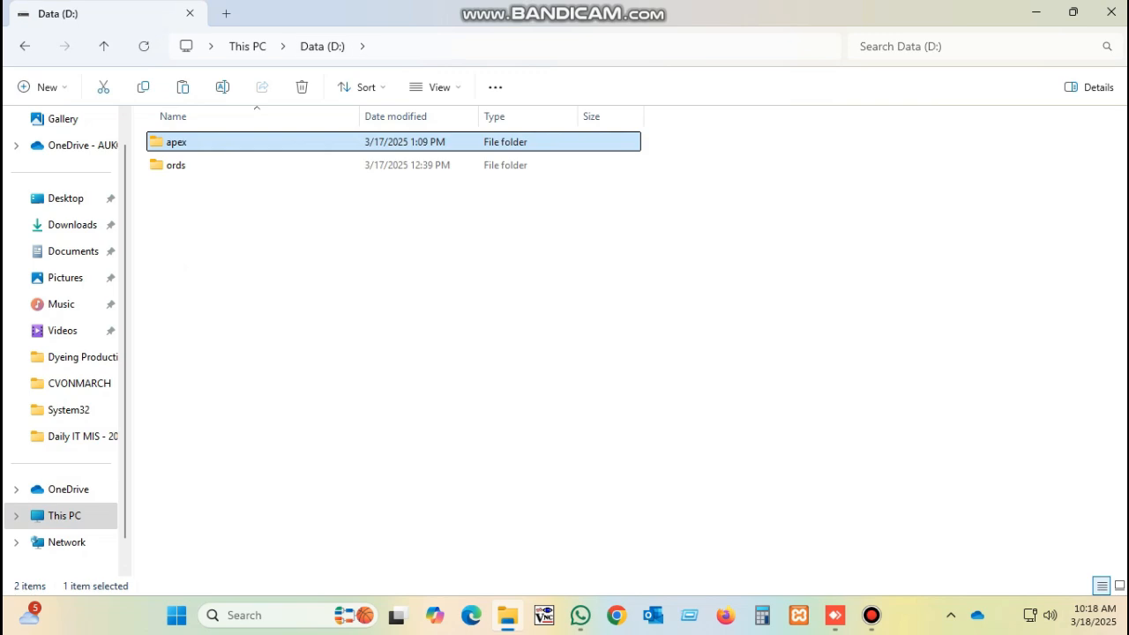
click(176, 142)
double_click(176, 165)
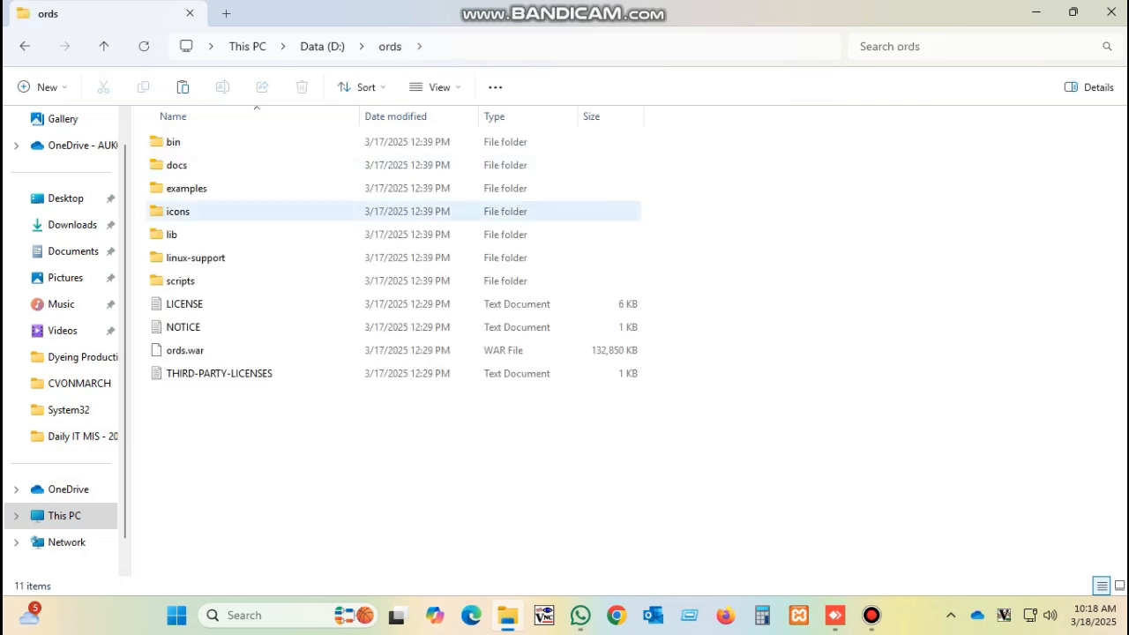
click(322, 46)
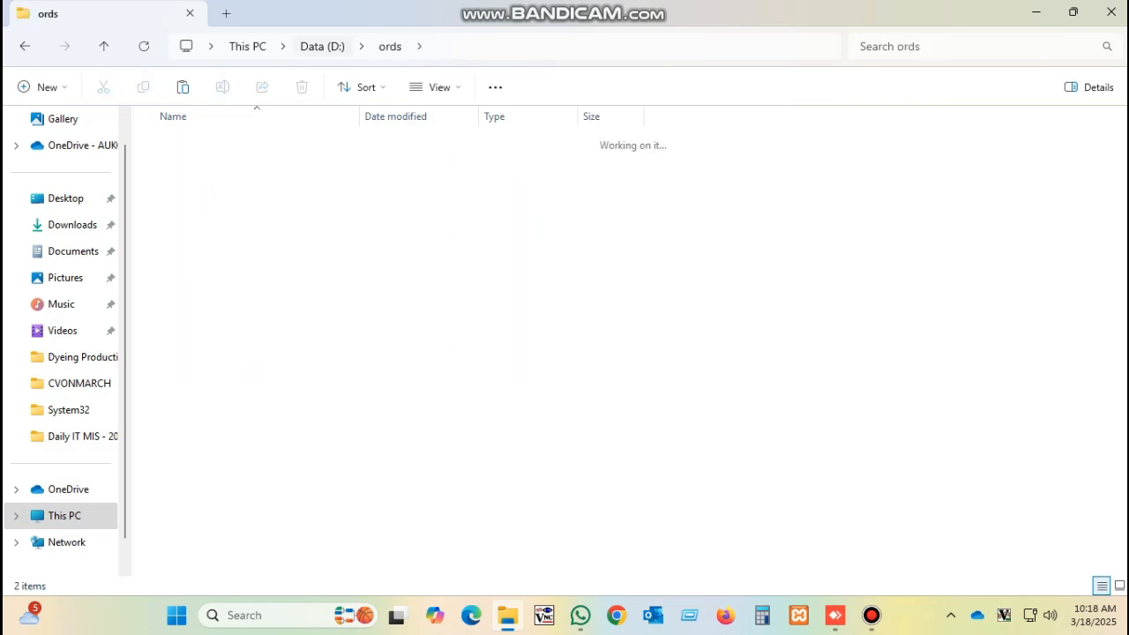
Permanently delete both the apex and ords folders, confirming the prompt
drag(212, 257, 186, 136)
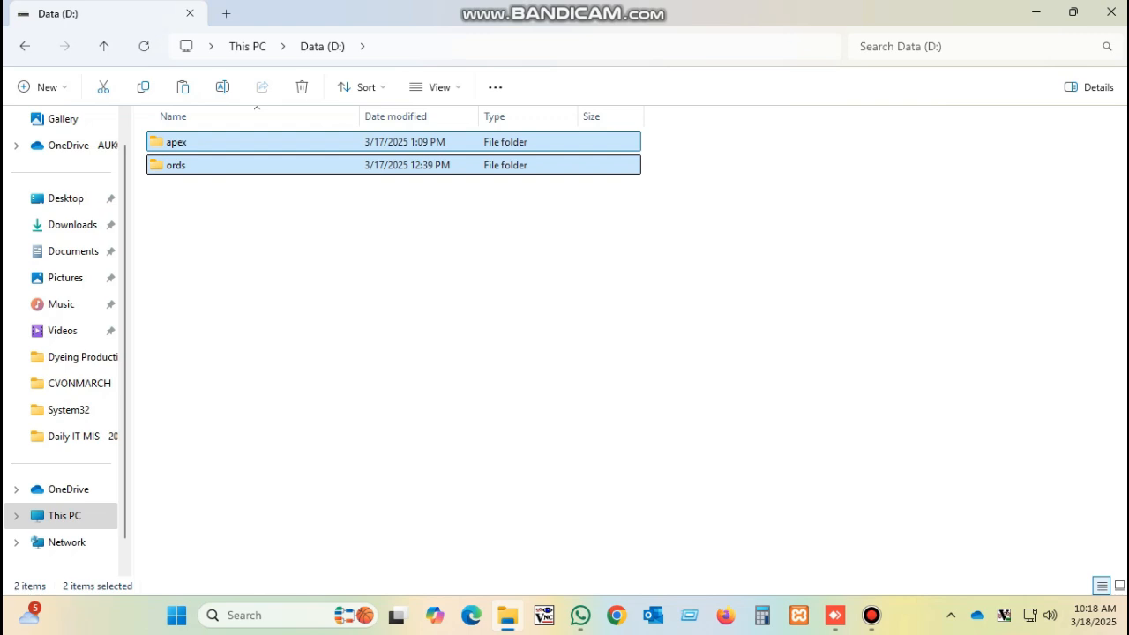
key(shift+Delete)
key(Return)
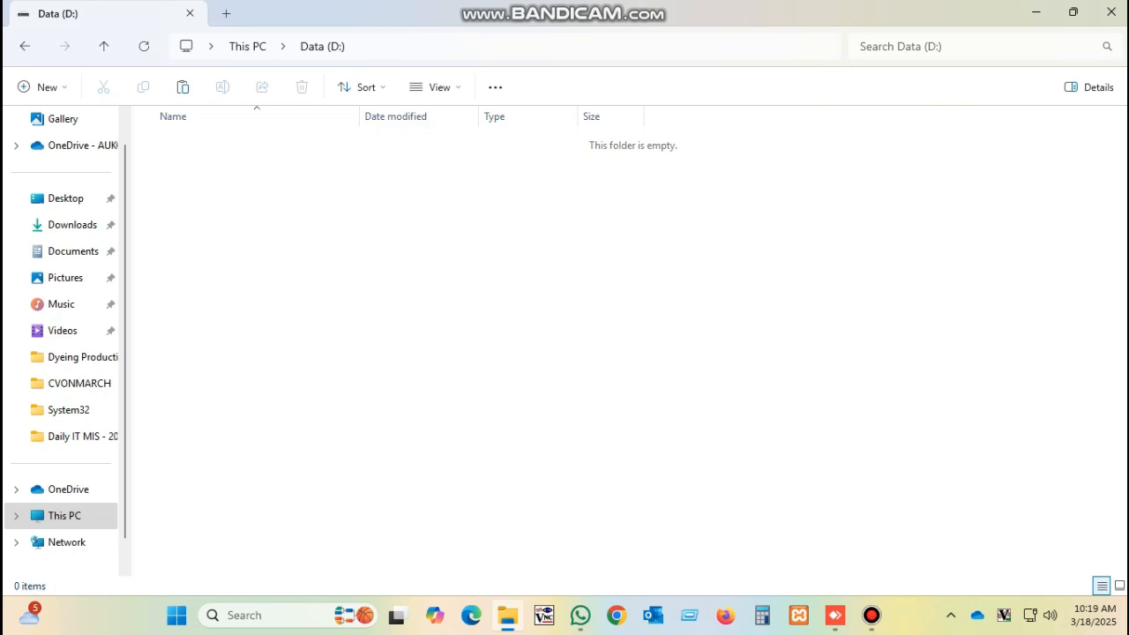
Paste the copied Oracle-19c folder onto the empty Data (D:) drive and let the copy finish
right_click(194, 196)
click(221, 221)
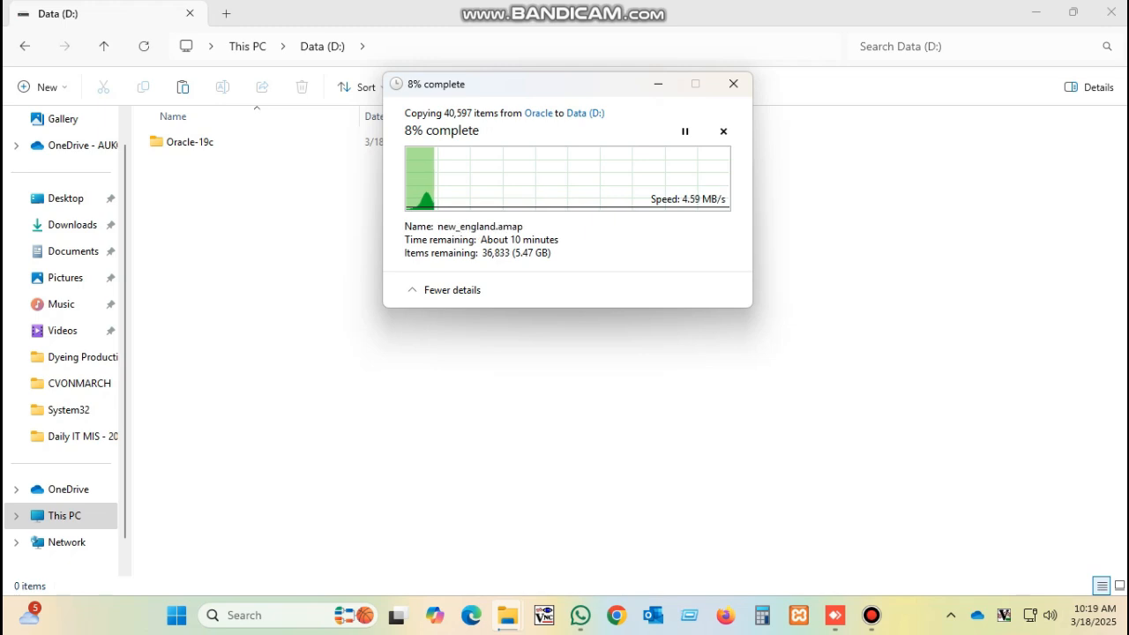
click(871, 614)
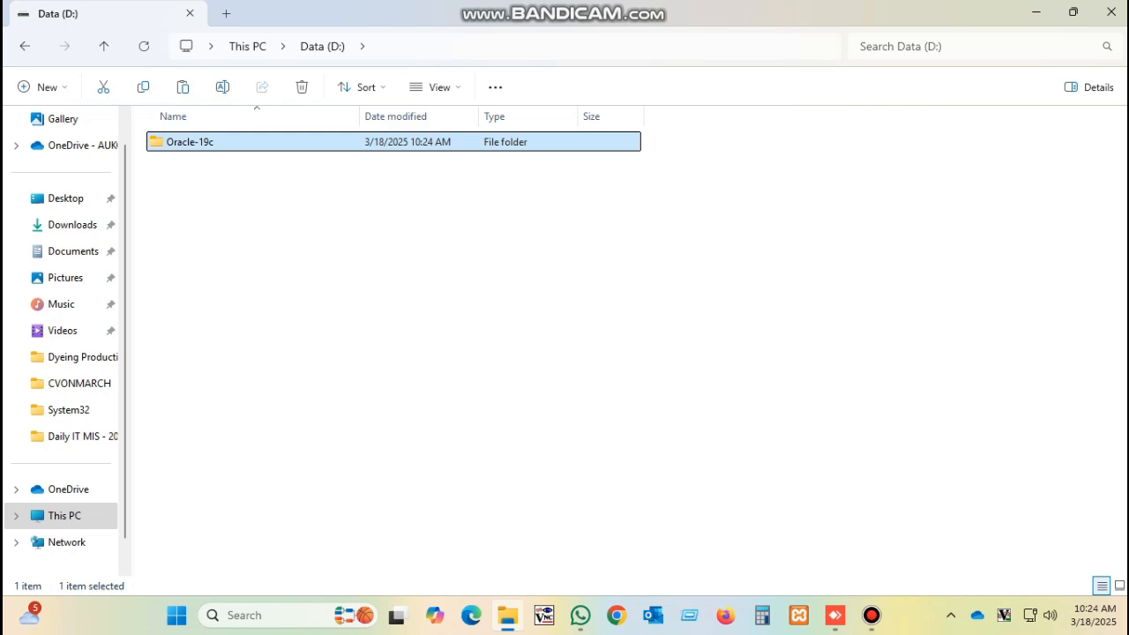
Rename the Oracle-19c folder to Oracle
key(F2)
key(End)
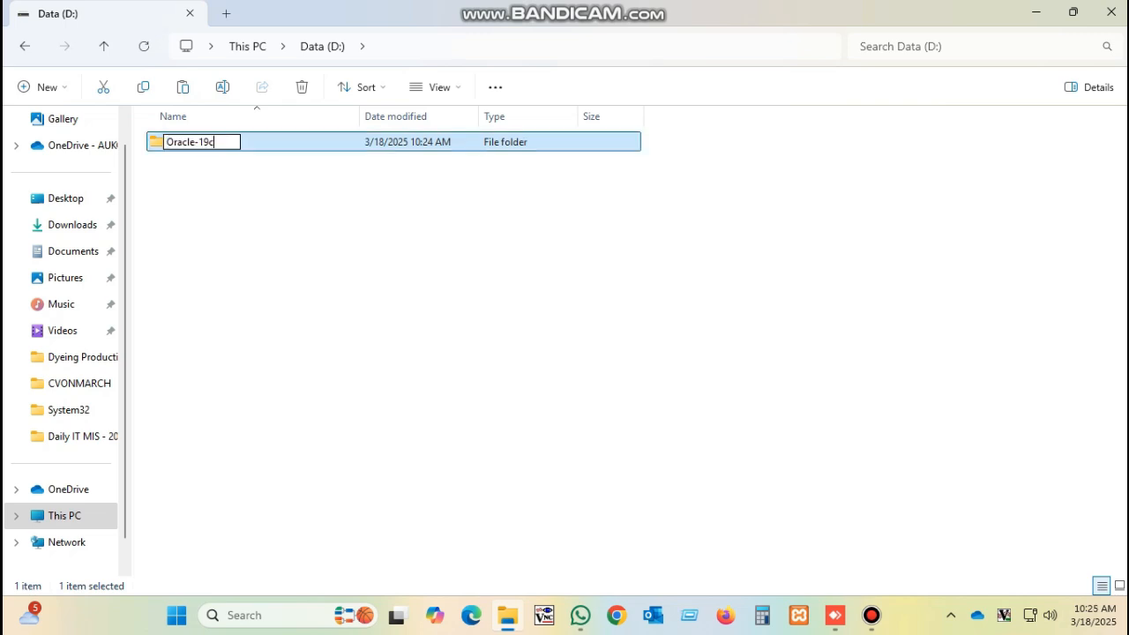
key(BackSpace)
key(BackSpace)
key(BackSpace)
key(BackSpace)
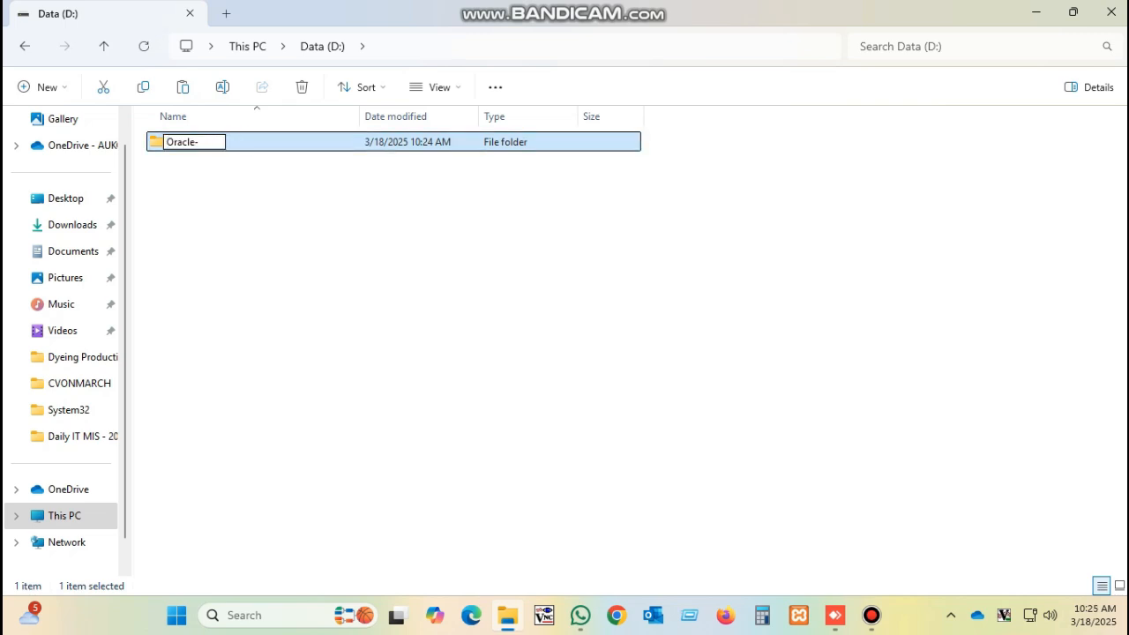
key(Return)
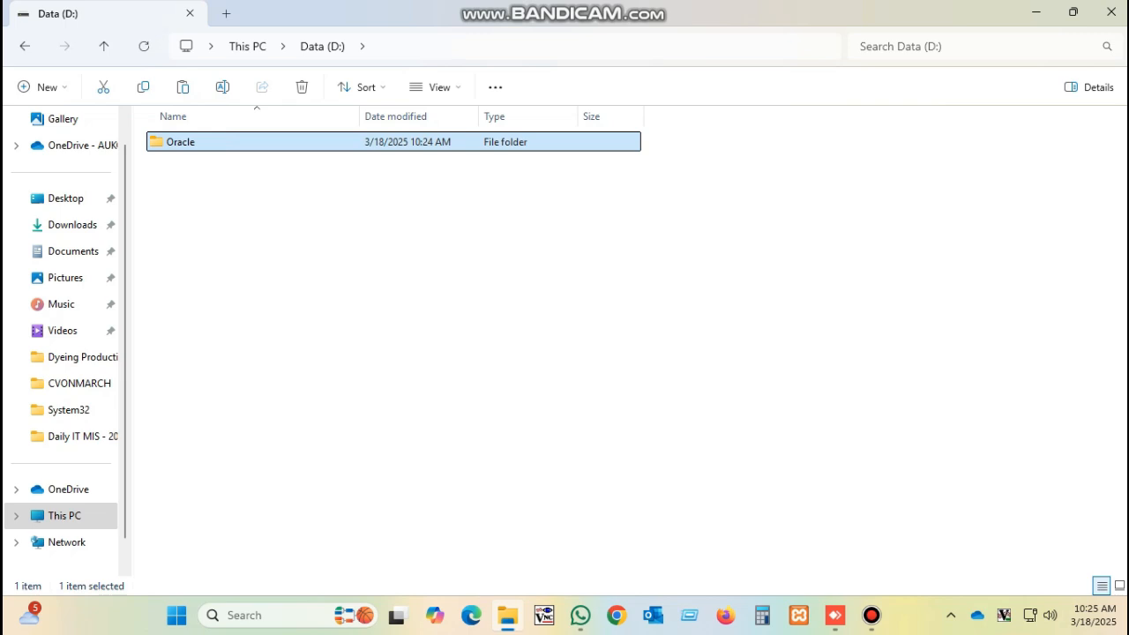
Open the Oracle folder and launch setup.exe to start the installer
key(Return)
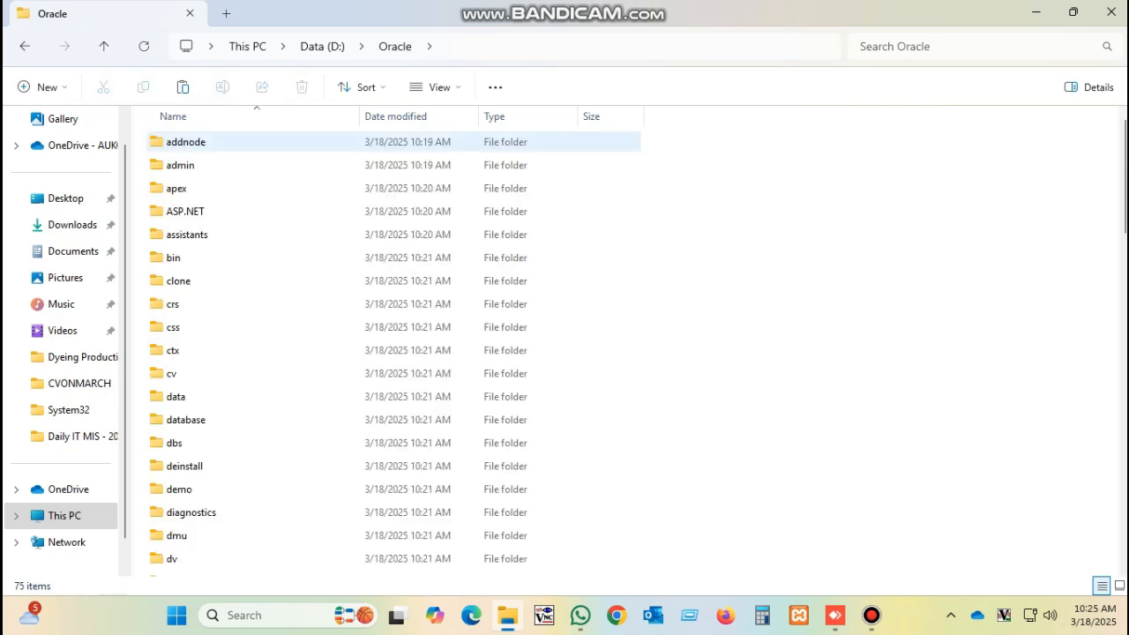
scroll(394, 356, down, 10)
scroll(394, 356, down, 7)
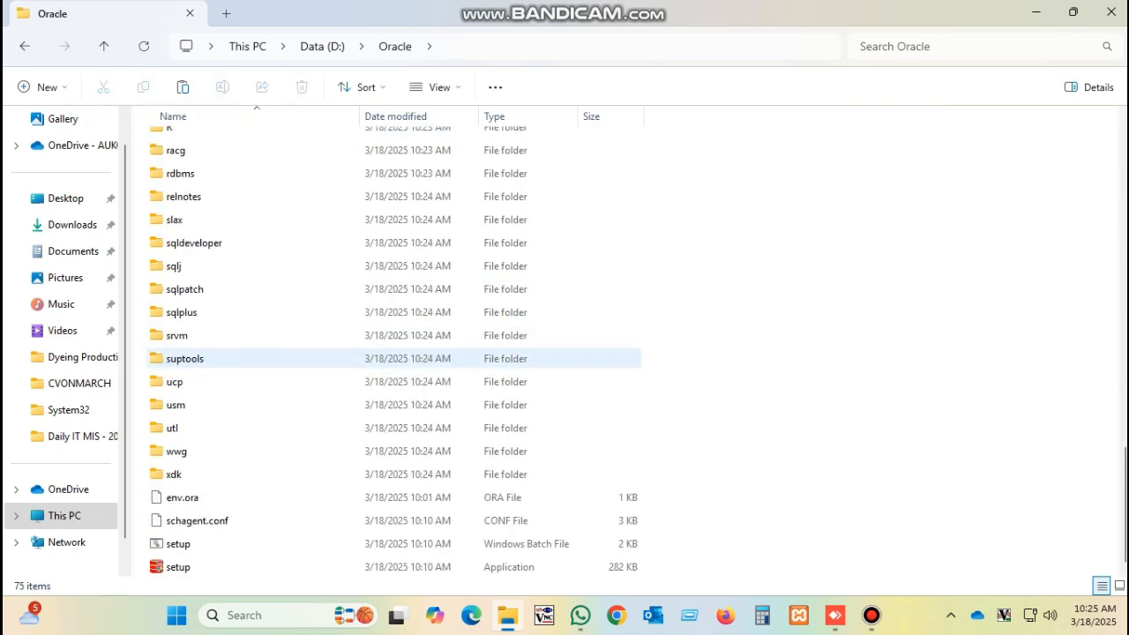
click(203, 567)
key(Return)
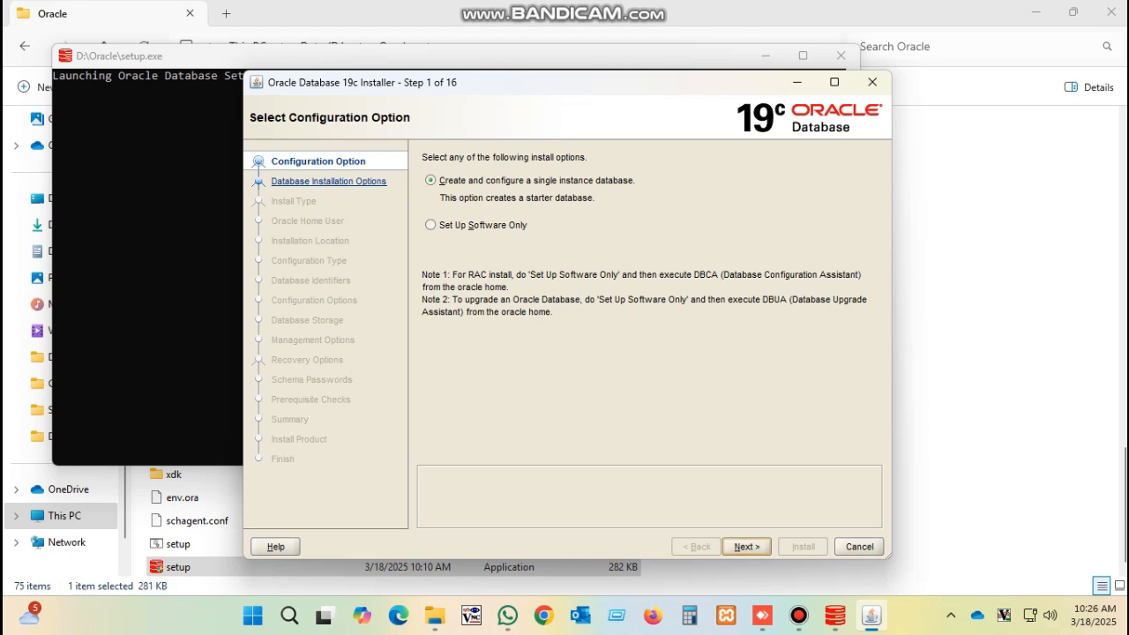
Proceed with the single-instance database and Desktop class options
key(Return)
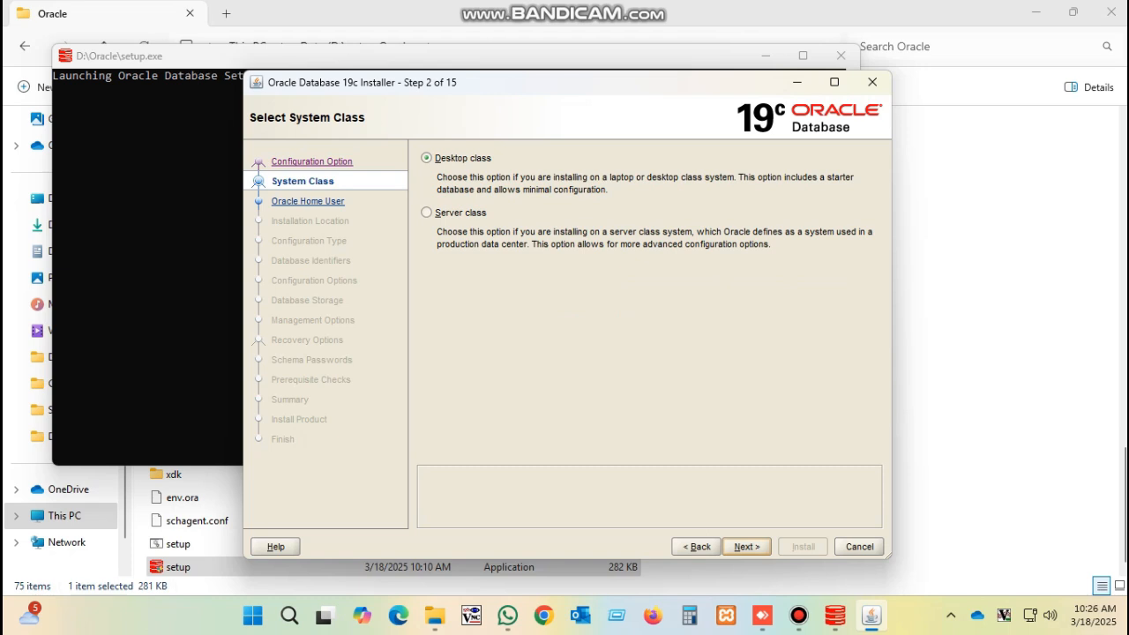
key(Return)
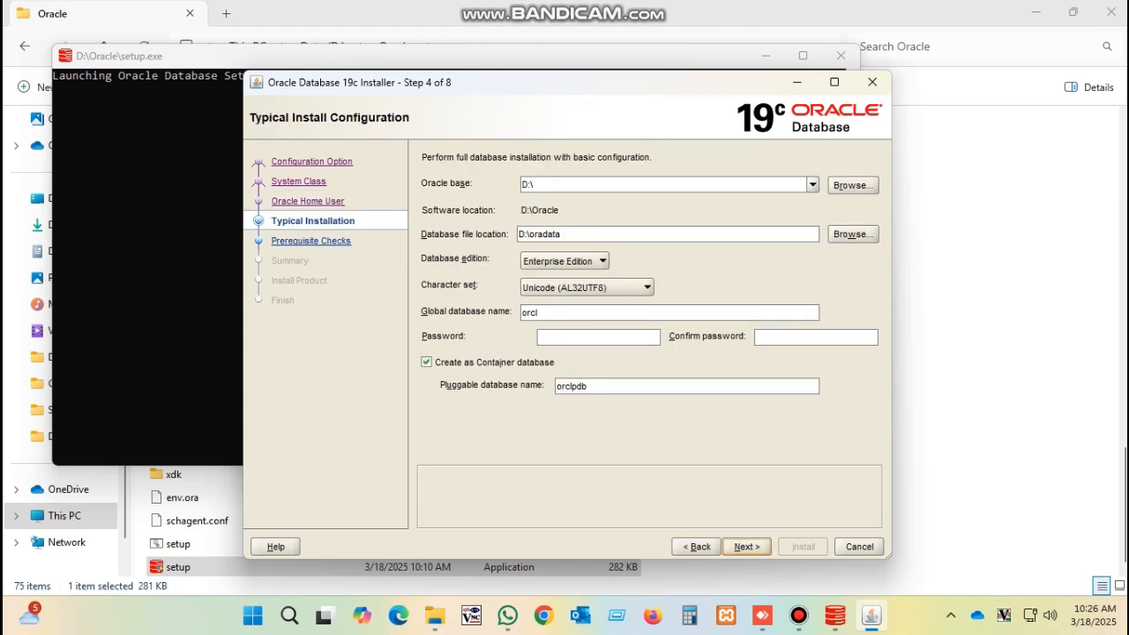
Set the Oracle base to the copied D:\Oracle path with \DB_HOME appended
click(434, 615)
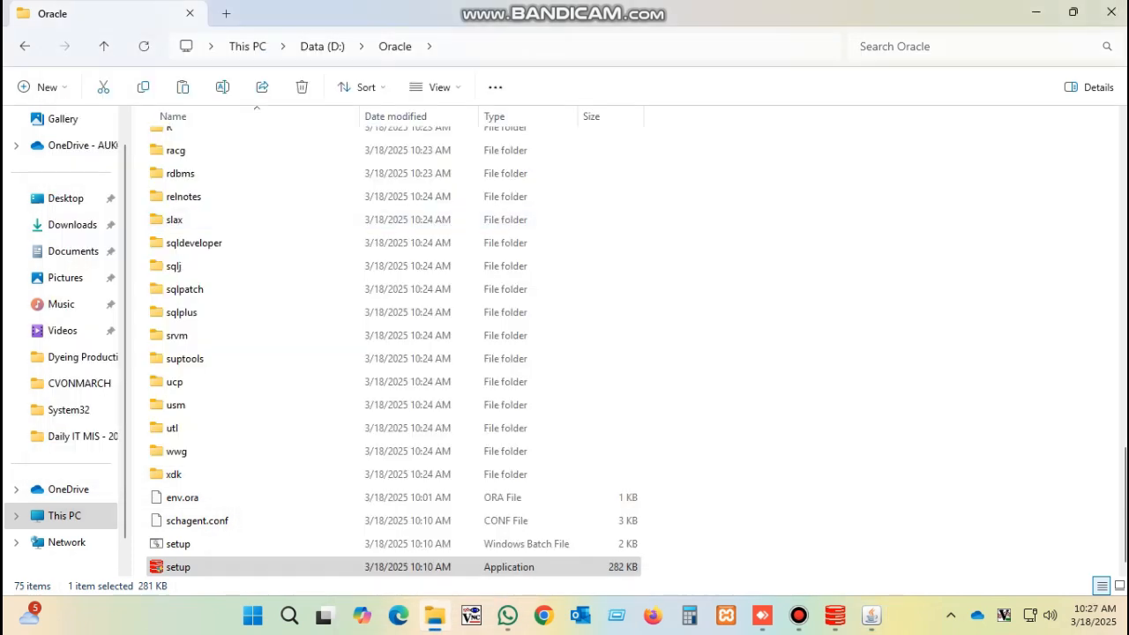
key(ctrl+l)
key(ctrl+c)
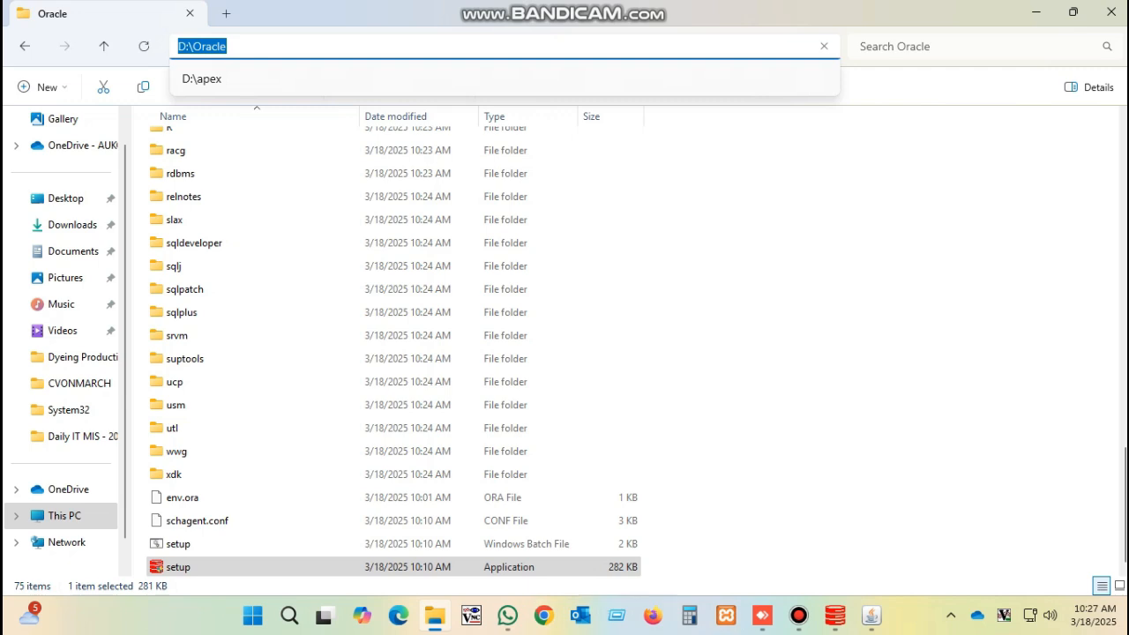
click(871, 615)
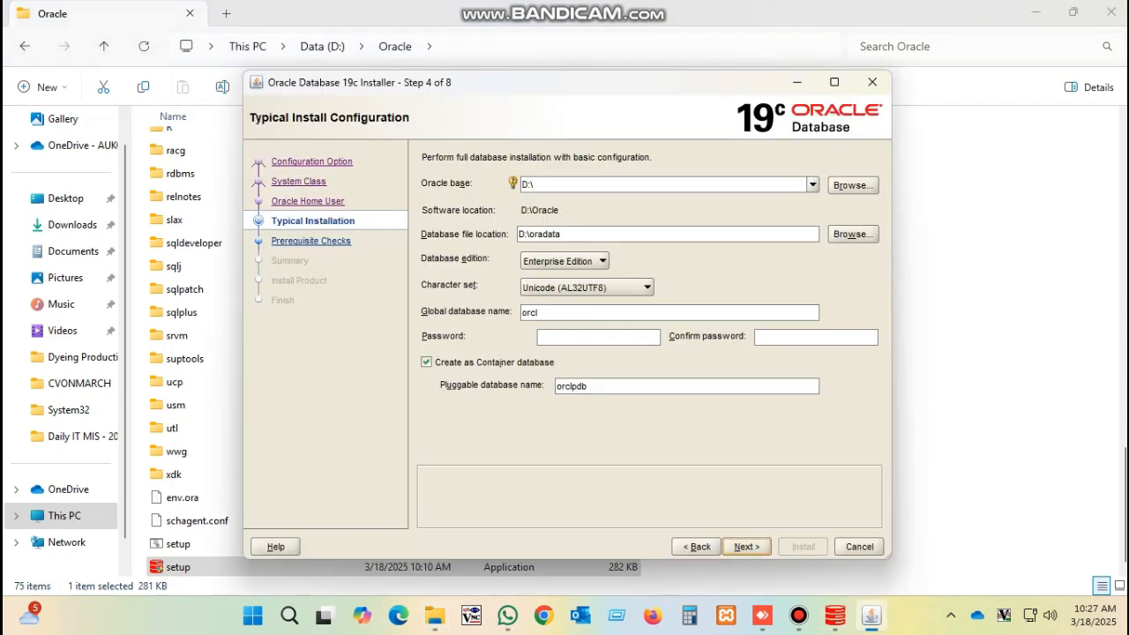
drag(537, 184, 521, 184)
key(ctrl+v)
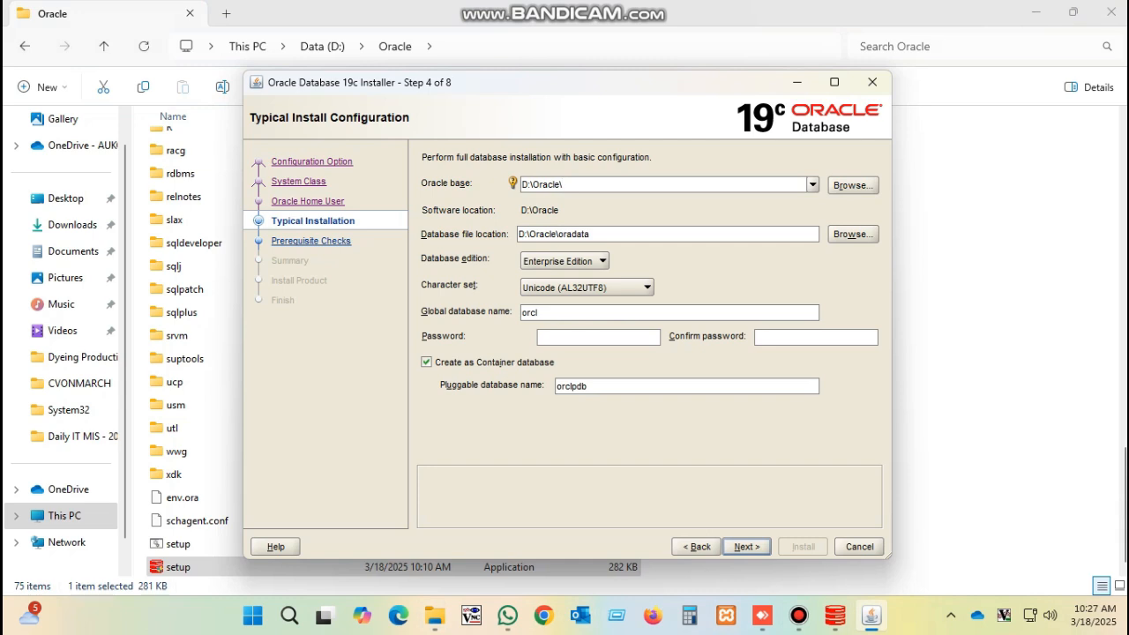
text(\DB_)
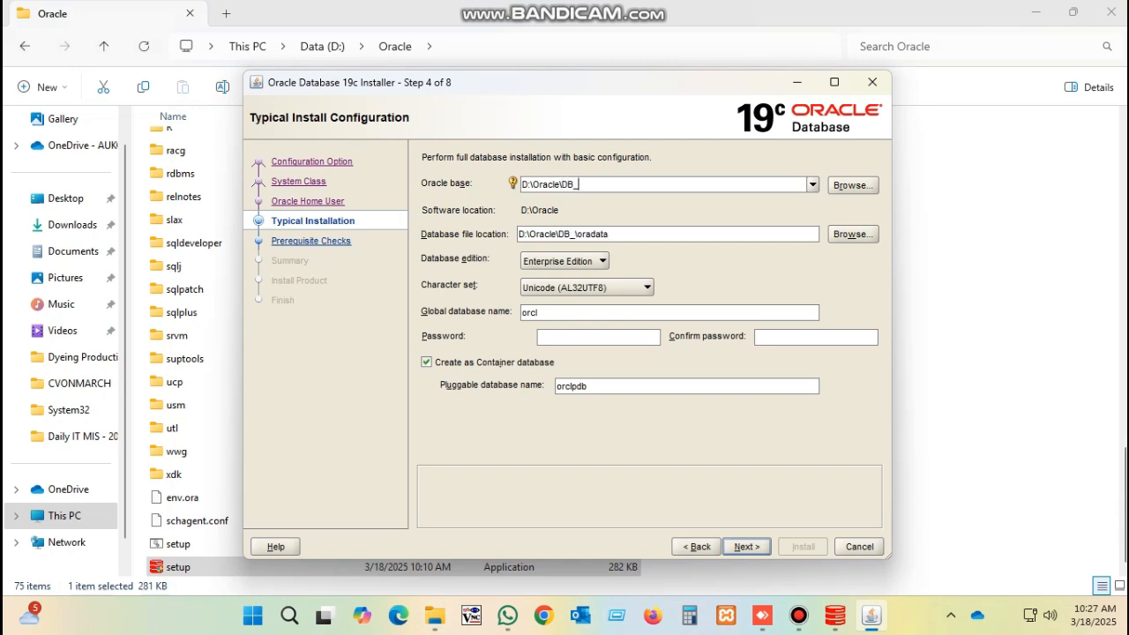
text(HOME)
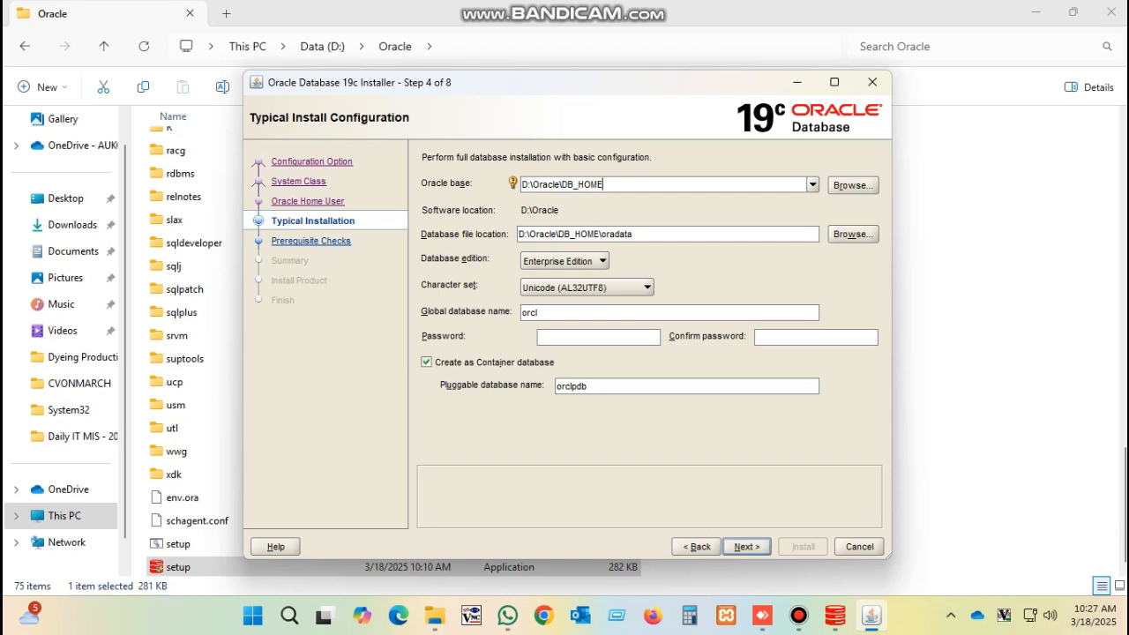
Clear the default orcl value from the Global database name field
click(573, 312)
double_click(530, 312)
text(Kl D)
key(BackSpace)
key(BackSpace)
key(BackSpace)
key(BackSpace)
text(WSX)
key(BackSpace)
key(BackSpace)
key(BackSpace)
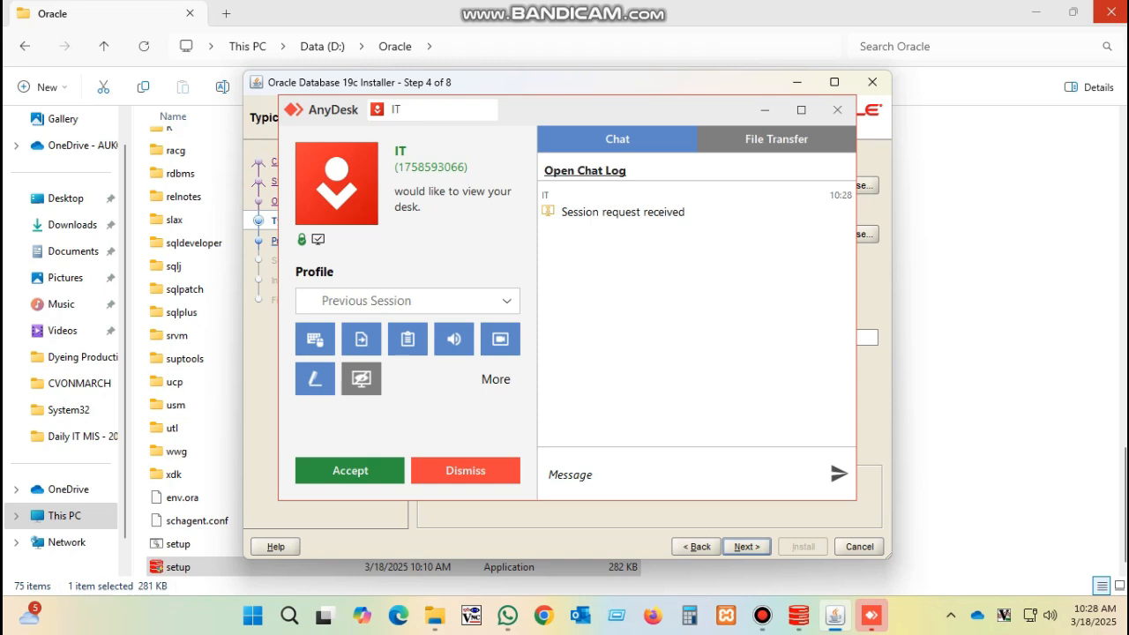
Accept the AnyDesk remote session request and minimize its window
click(350, 471)
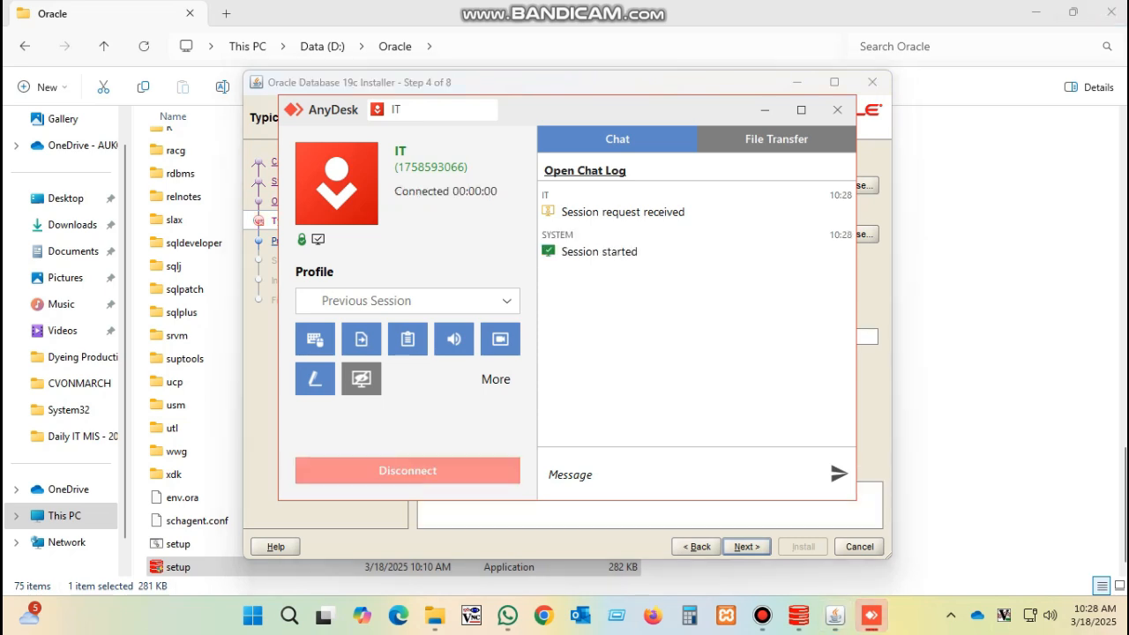
click(764, 109)
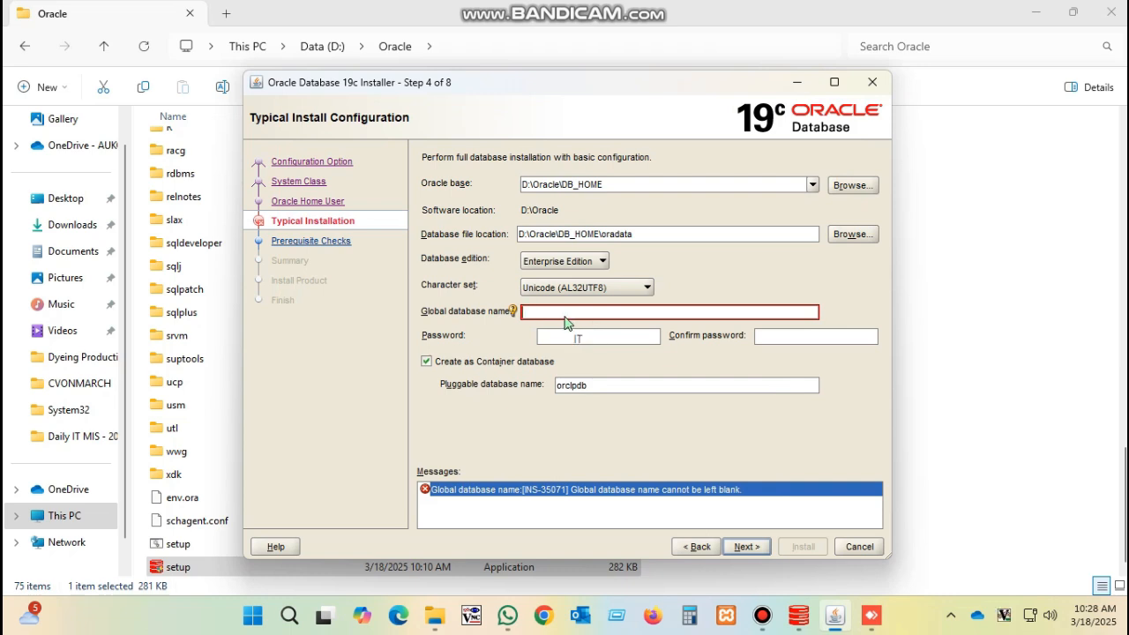
Name the database ORCL, set and confirm the admin password, disable container database, and continue
text(ORCL)
key(Tab)
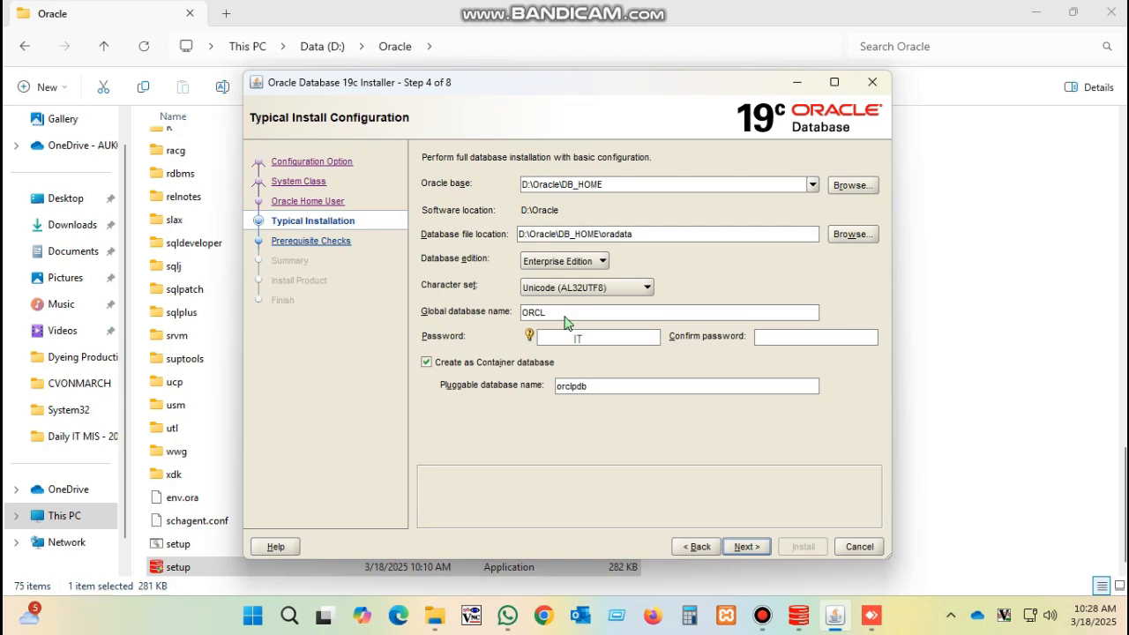
text(123)
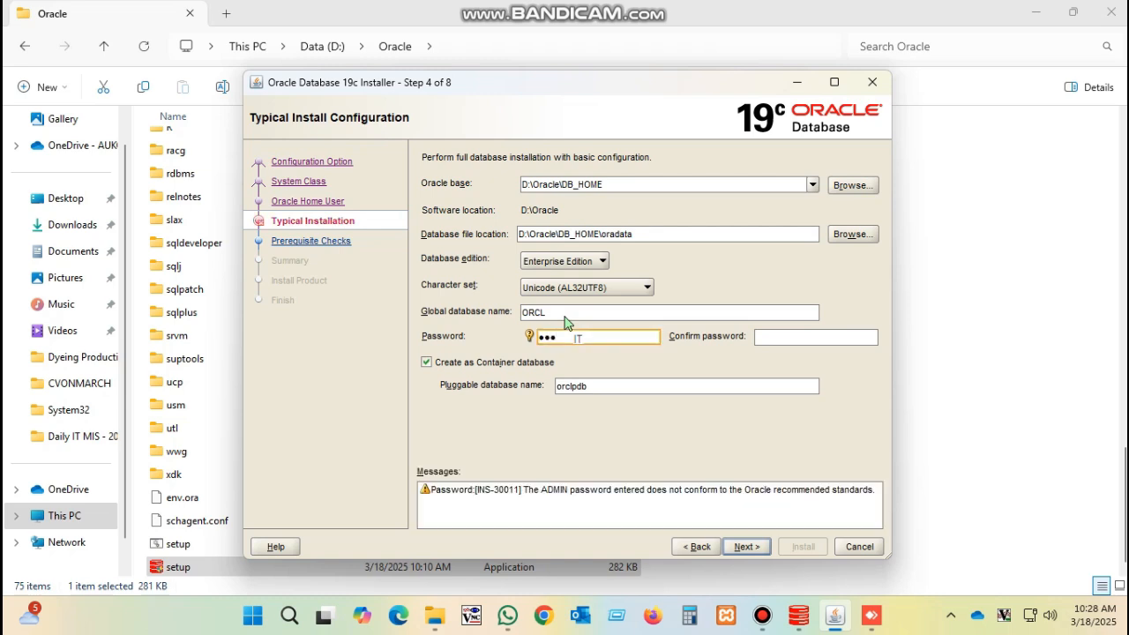
key(Tab)
text(123)
key(Tab)
key(space)
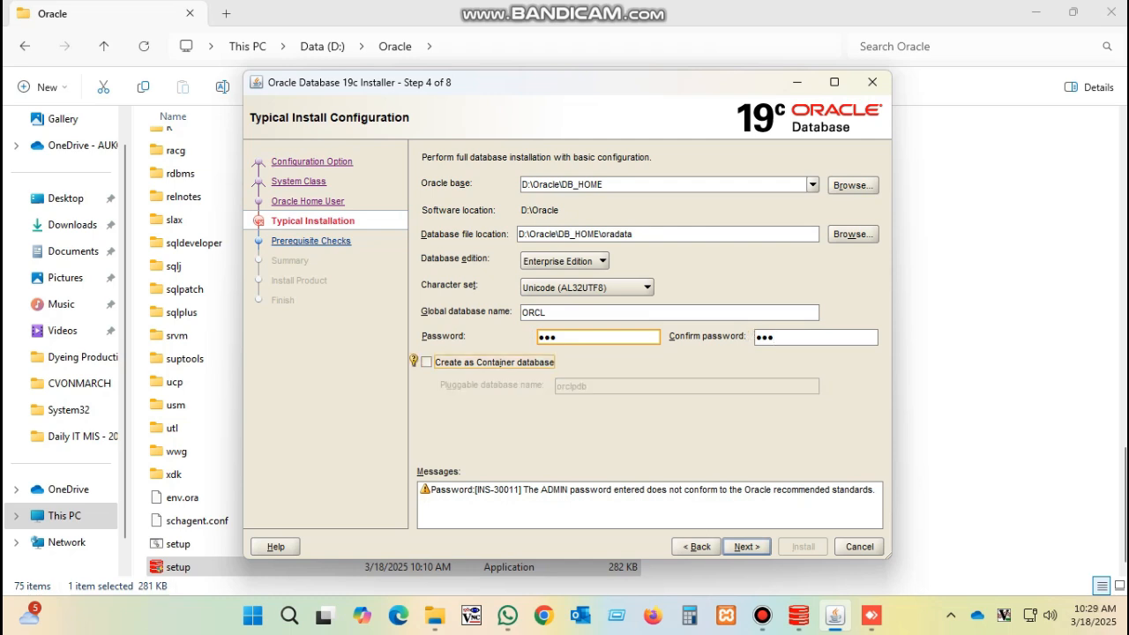
click(746, 546)
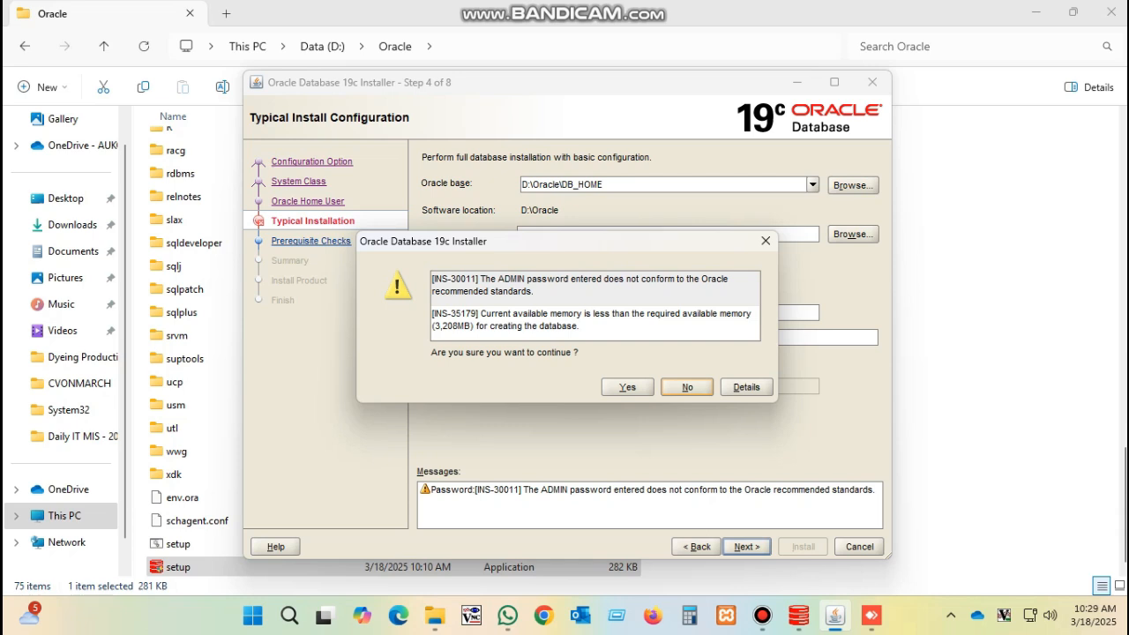
Accept the password and memory warnings and start the installation from the Summary page
click(627, 387)
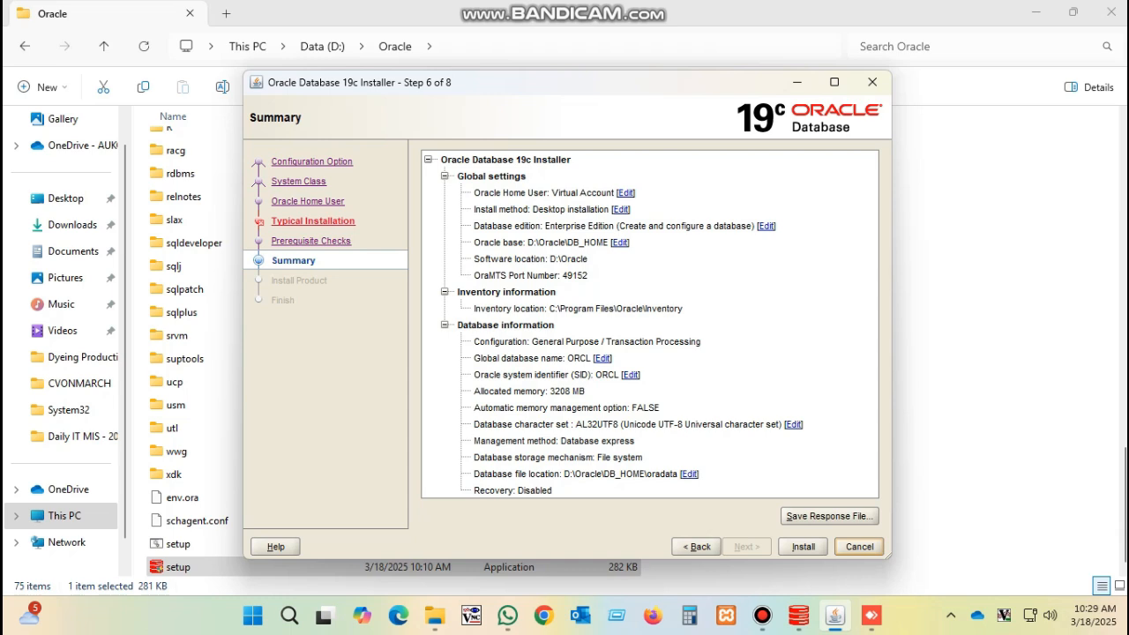
click(803, 546)
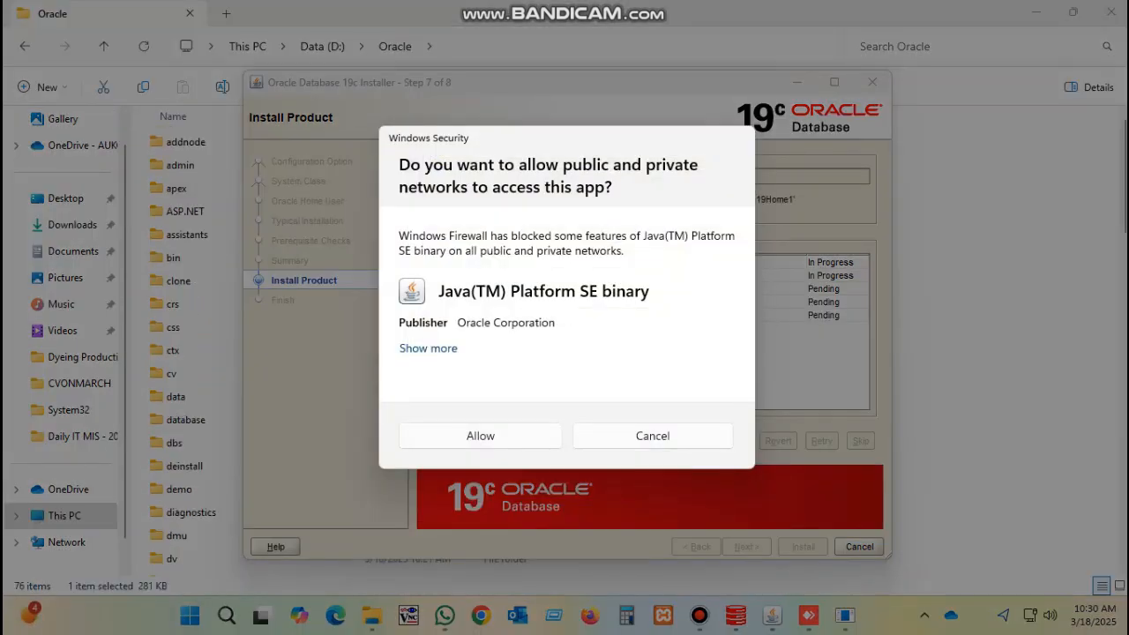
Allow Java through Windows Firewall and wait for the installation to finish
click(481, 435)
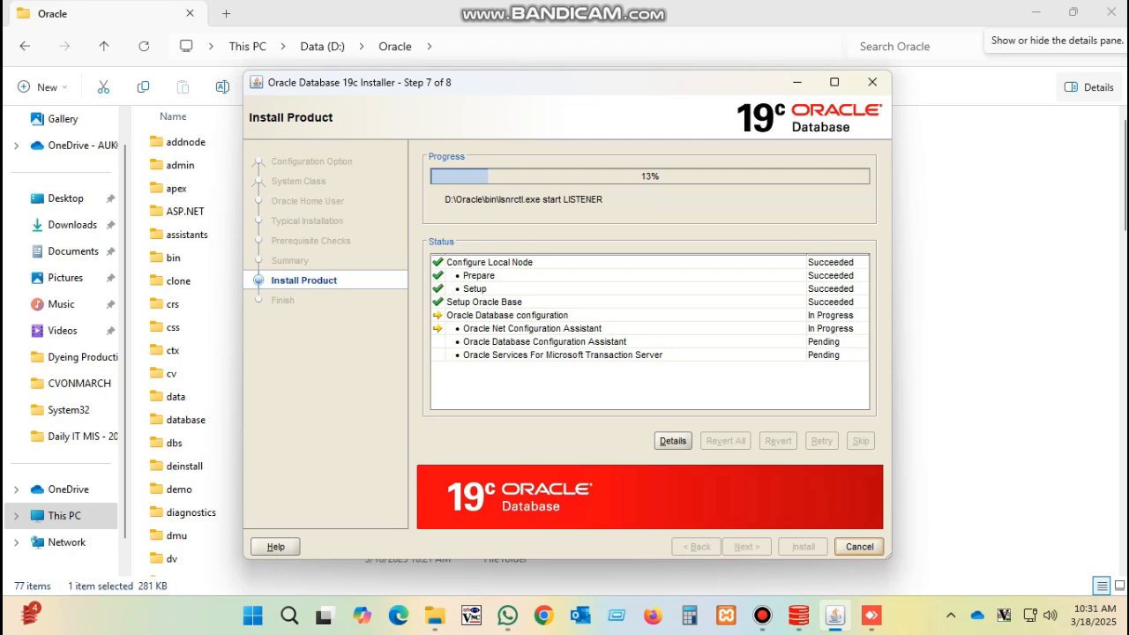
click(762, 615)
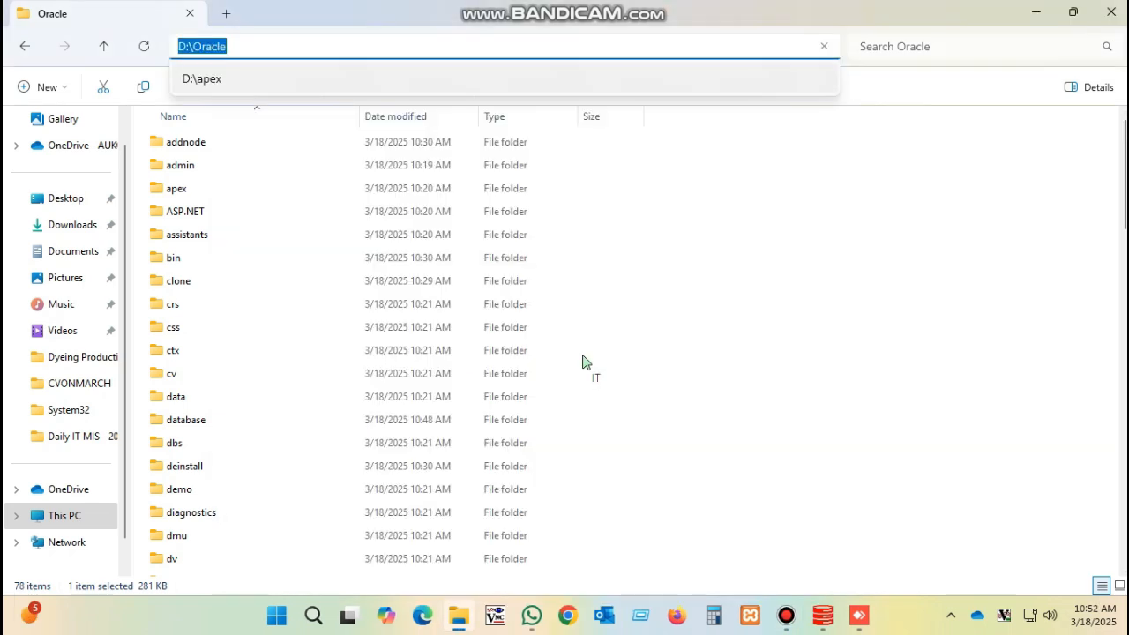
Search Windows for 'CMD' and launch the Command Prompt best match
click(314, 616)
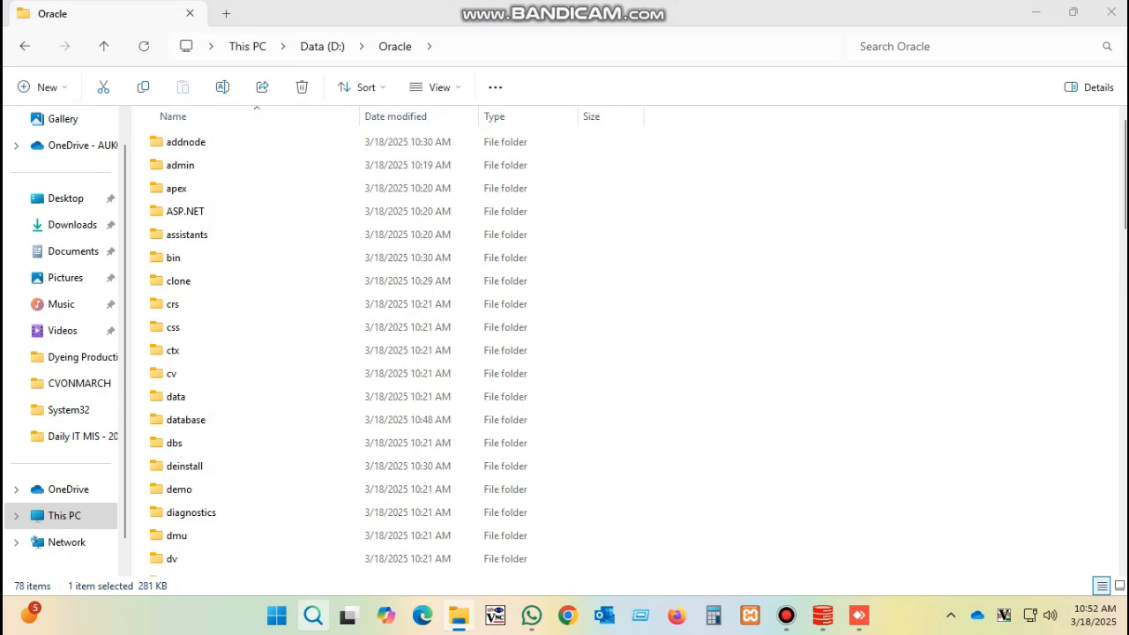
click(313, 616)
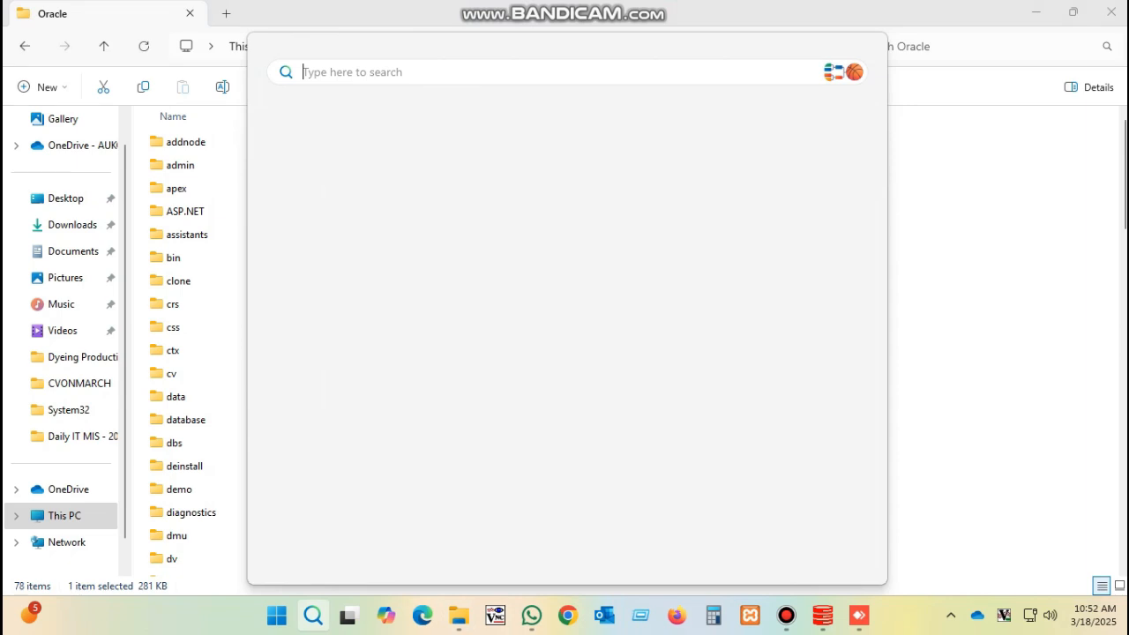
text(SQL)
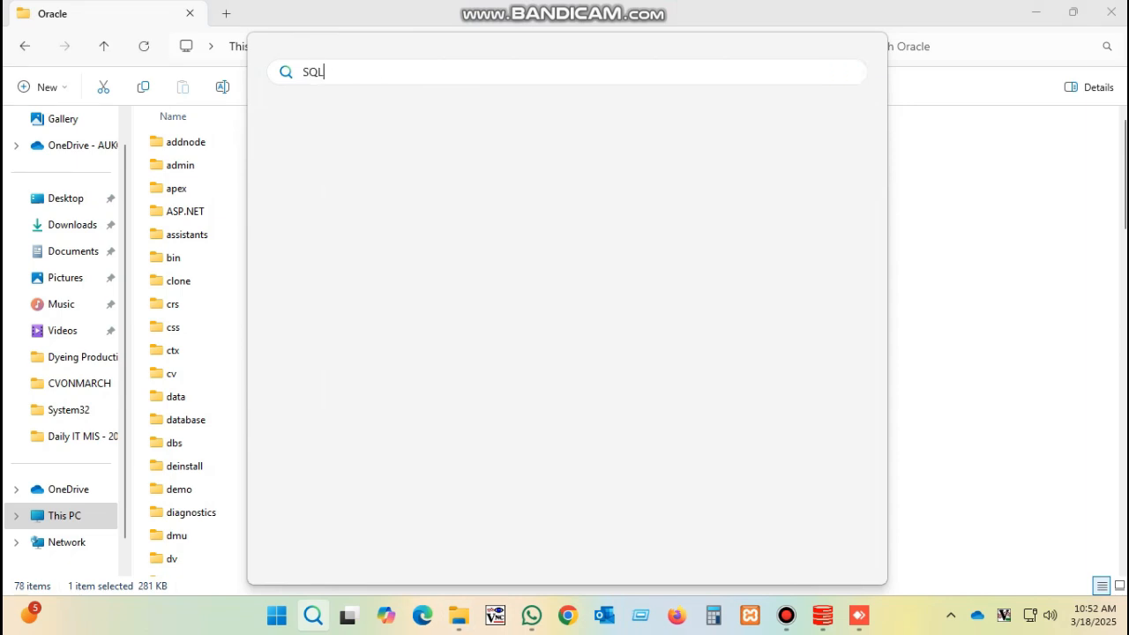
key(BackSpace)
key(BackSpace)
key(BackSpace)
text(CMD)
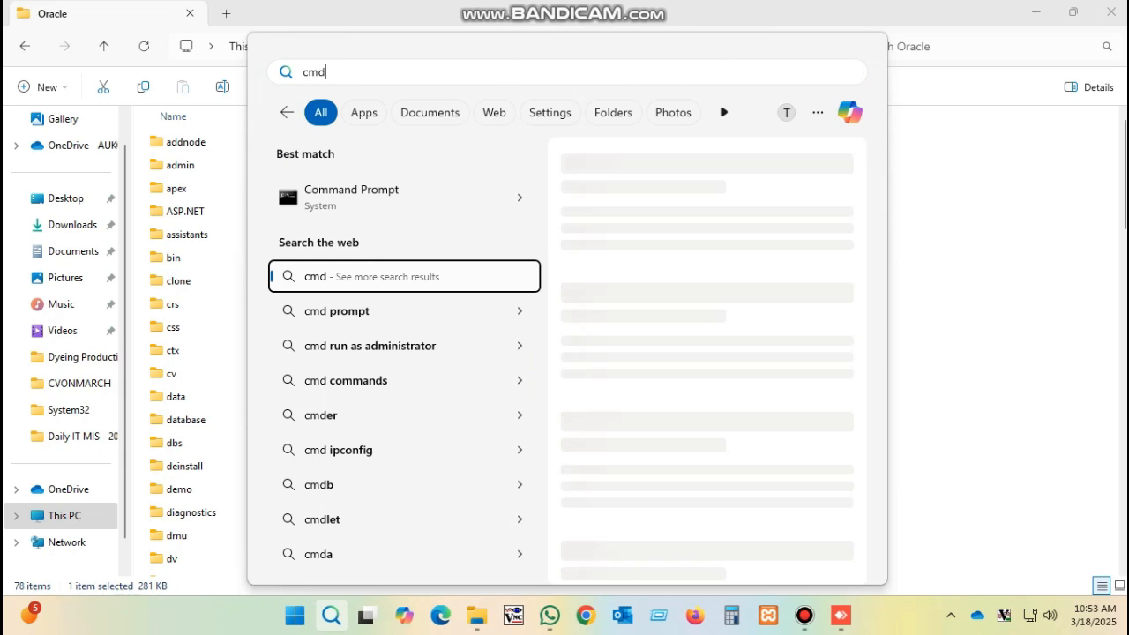
key(Up)
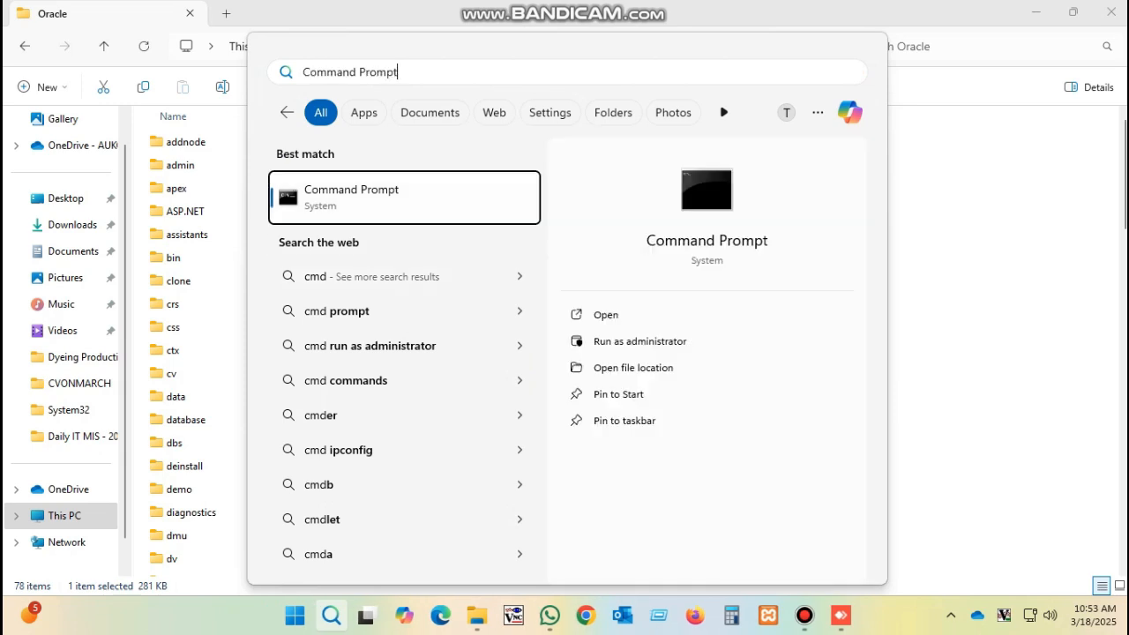
key(Return)
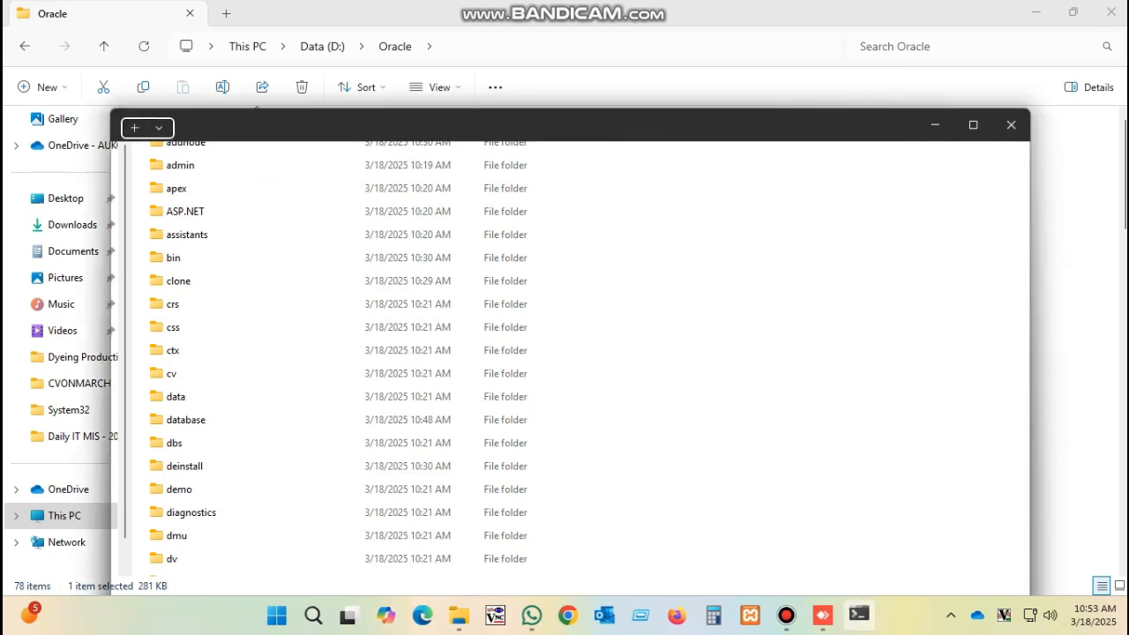
Start SQLPLUS, log in as /AS SYSDBA, and clear the console with cl scr
text(SQLPLUS)
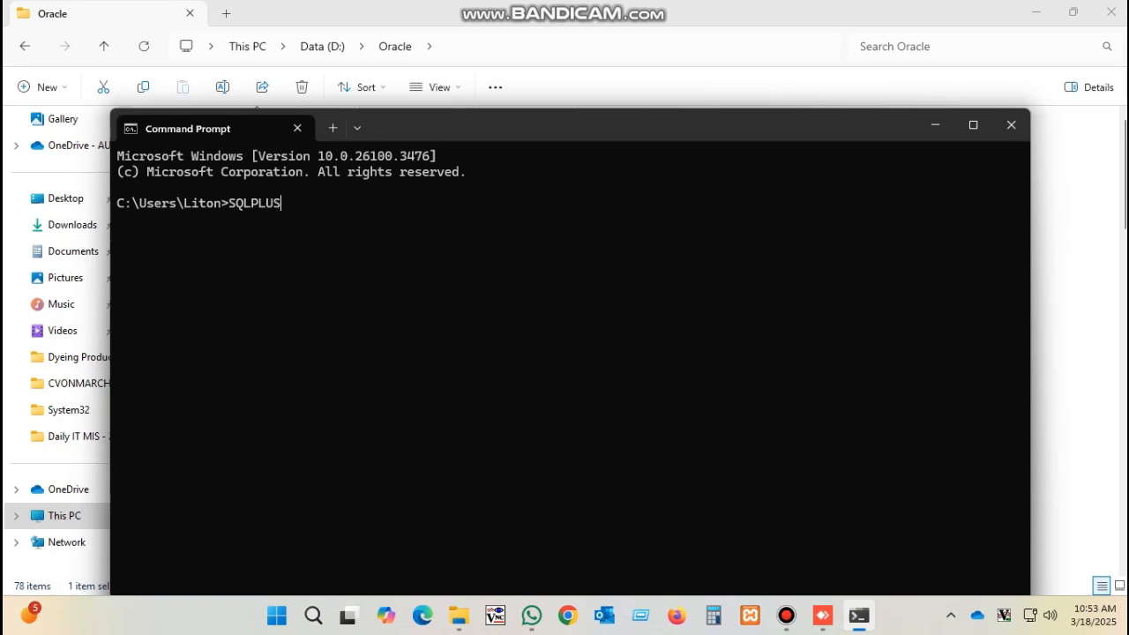
key(Return)
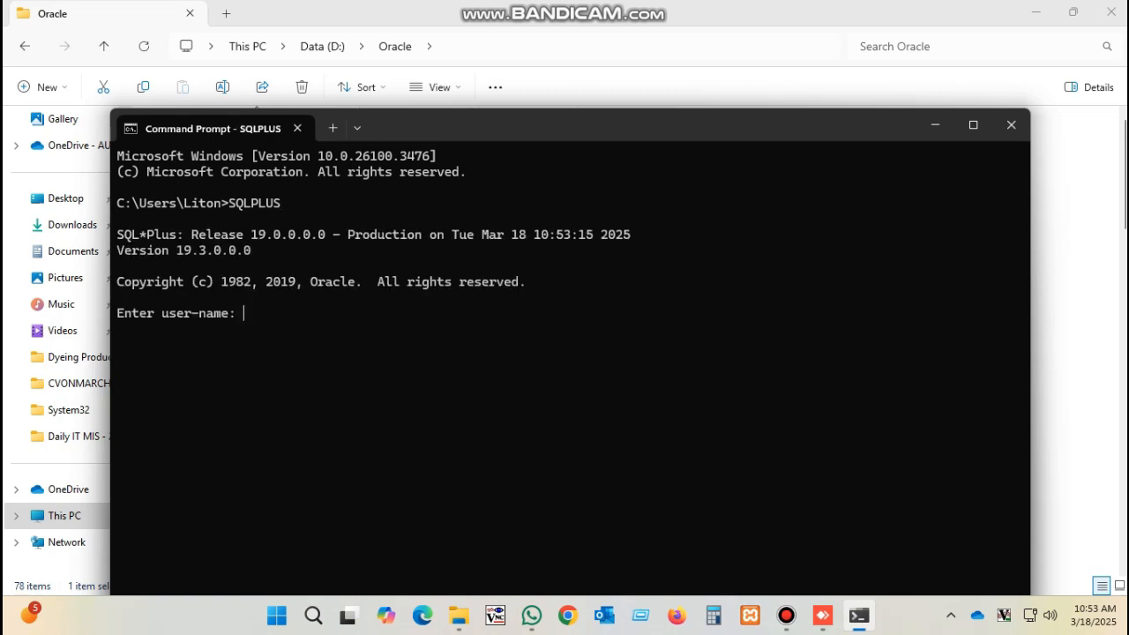
text(/AS SYSDBA)
key(Return)
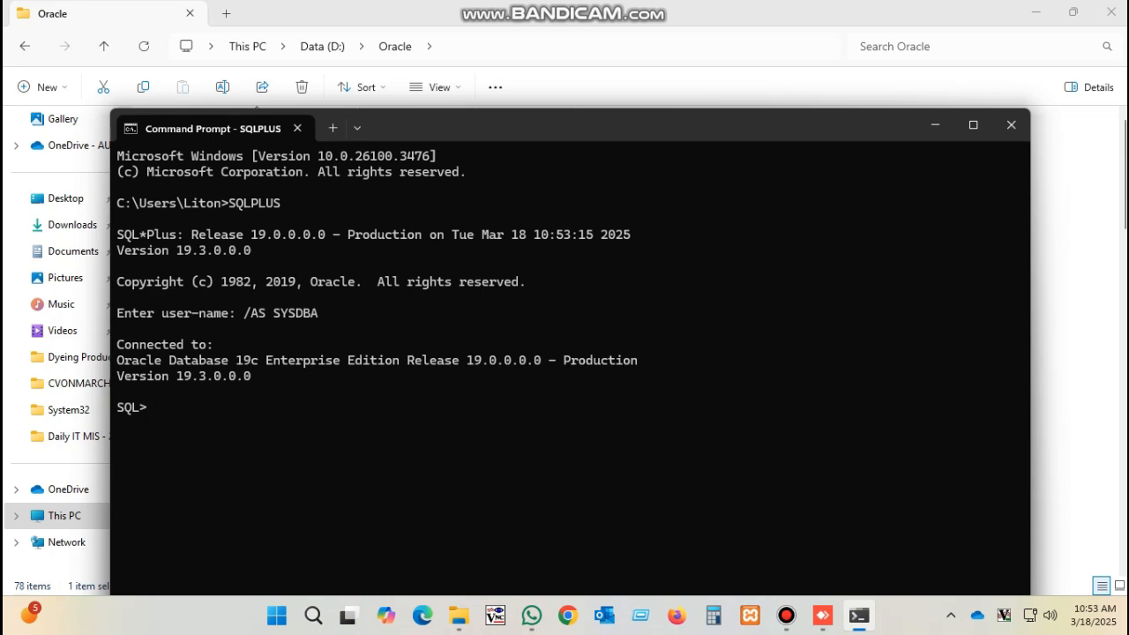
text(cl scr)
key(Return)
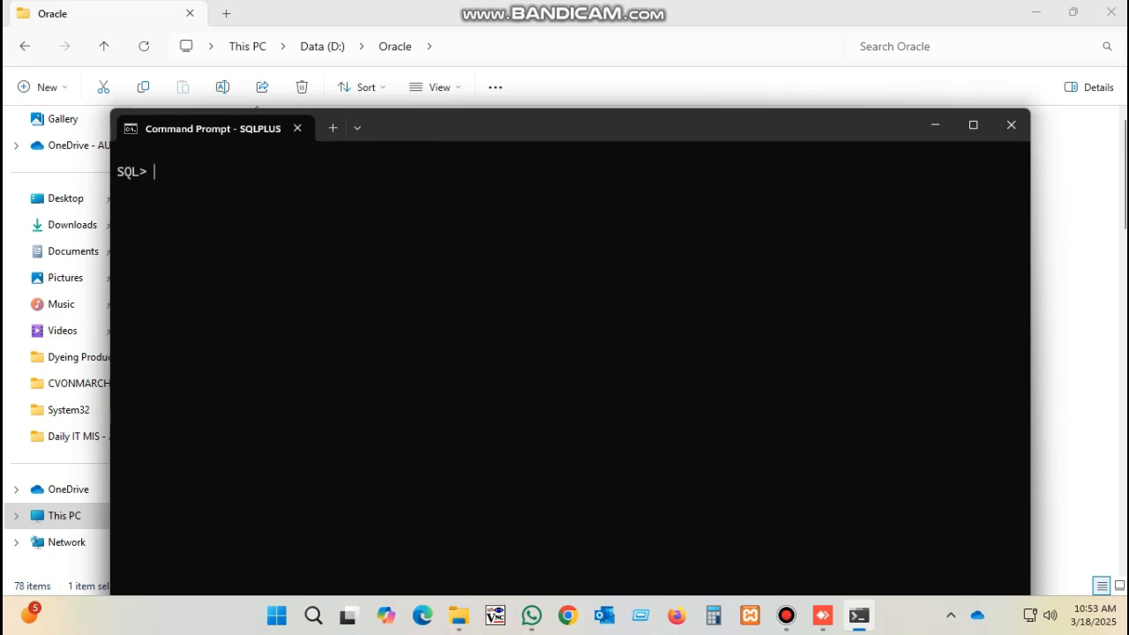
Close the SQL*Plus terminal window, returning to the D:\Oracle folder in File Explorer
click(1011, 124)
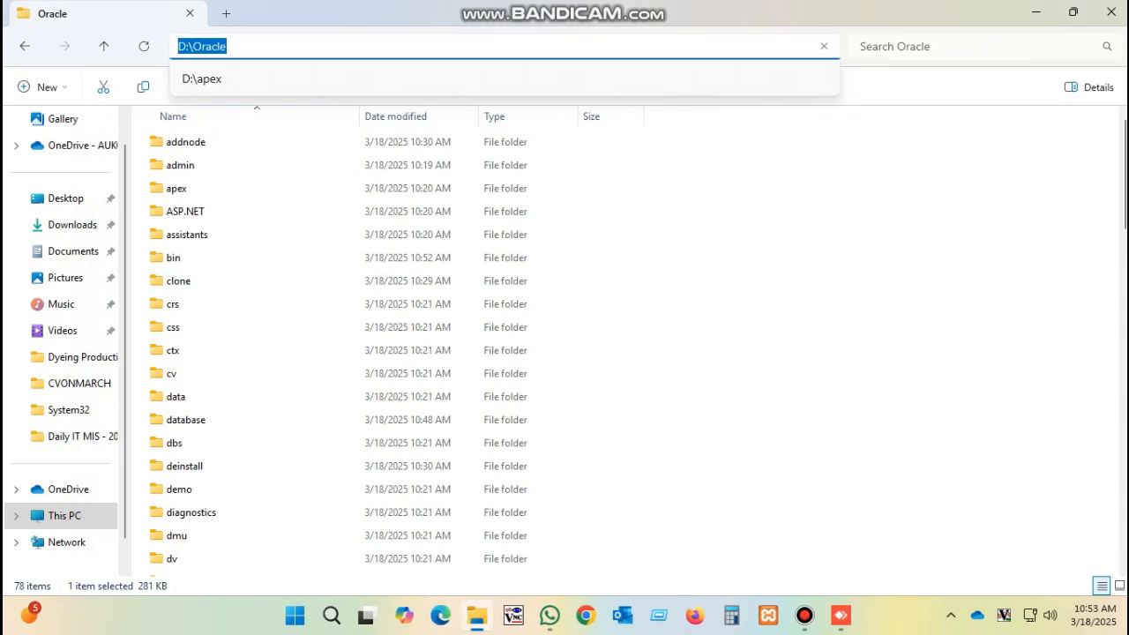
click(820, 308)
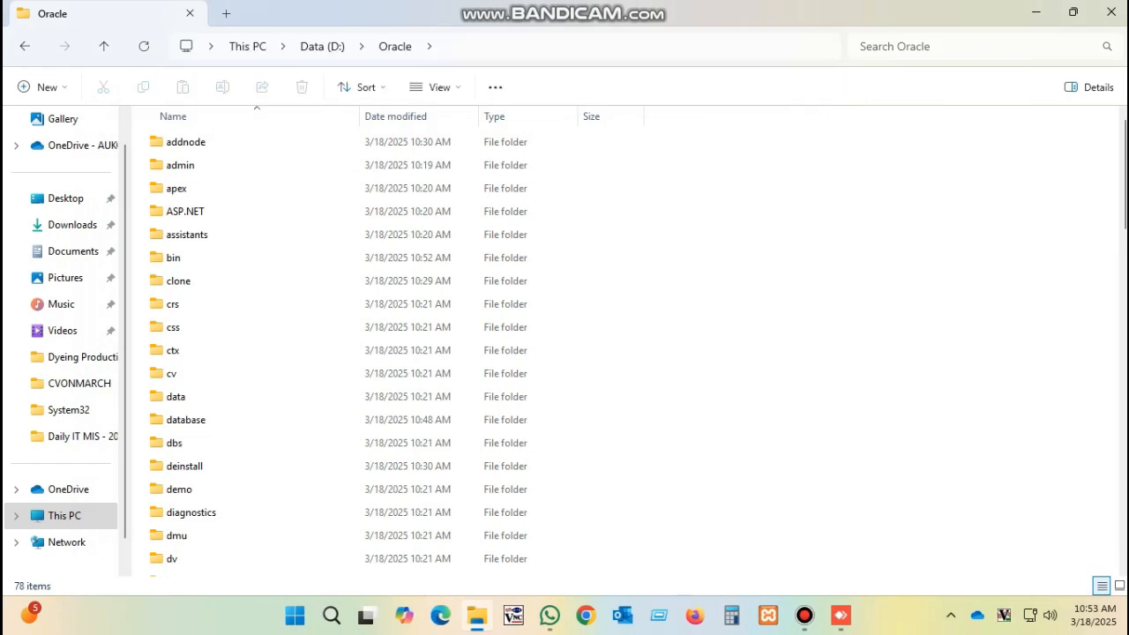
mouse_move(804, 615)
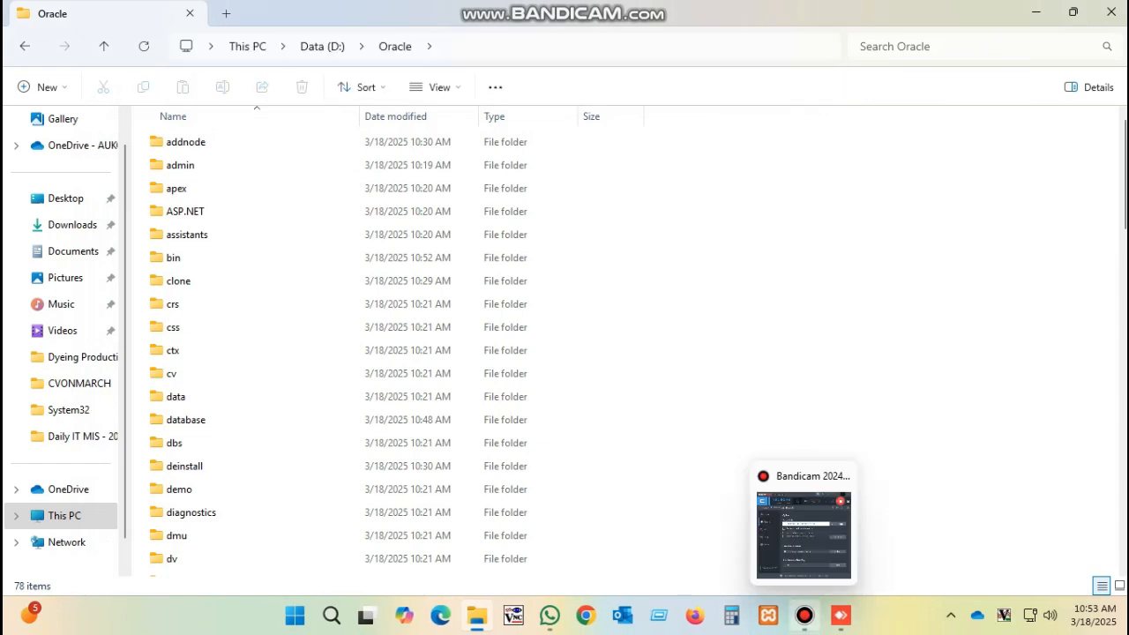